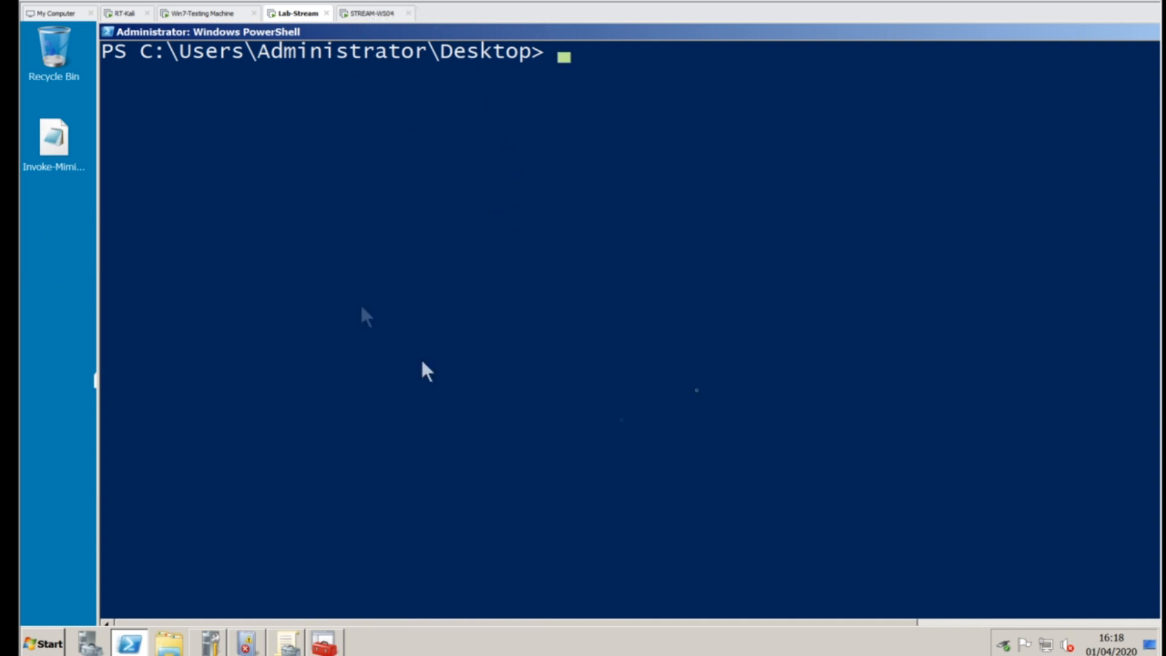
- Clear the STREAM-WS04 console output with cls after moving the window aside
{"action": "left_click", "coordinate": [373, 12]}
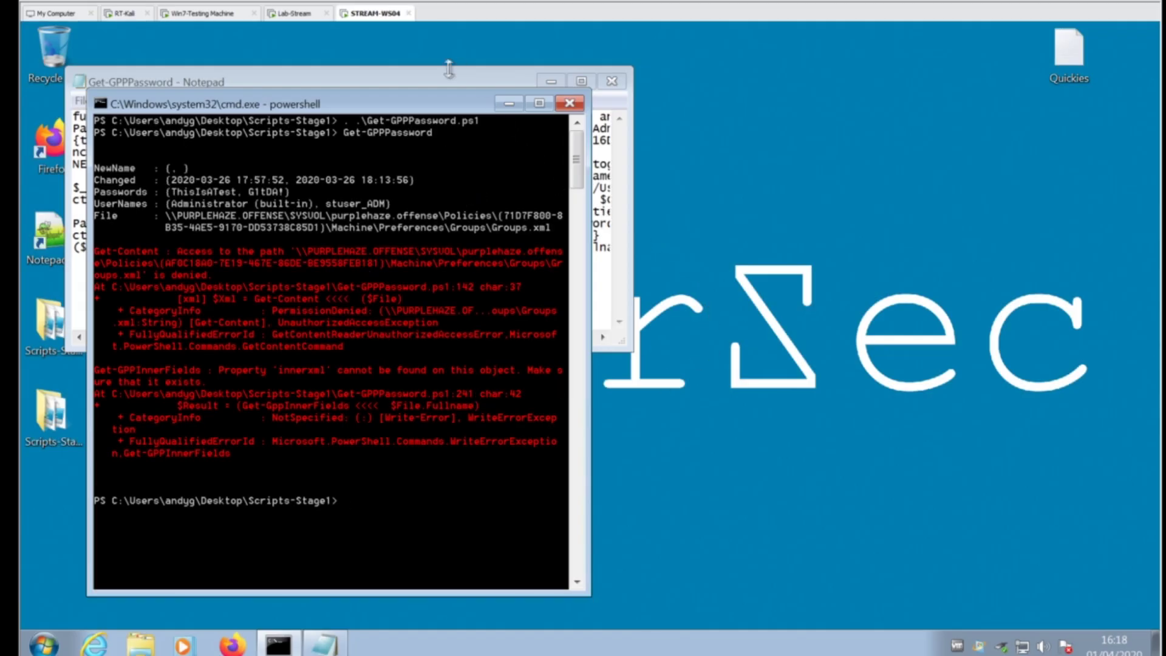
{"action": "mouse_move", "coordinate": [396, 103]}
{"action": "left_mouse_down"}
{"action": "mouse_move", "coordinate": [848, 135]}
{"action": "mouse_move", "coordinate": [862, 70]}
{"action": "left_mouse_up"}
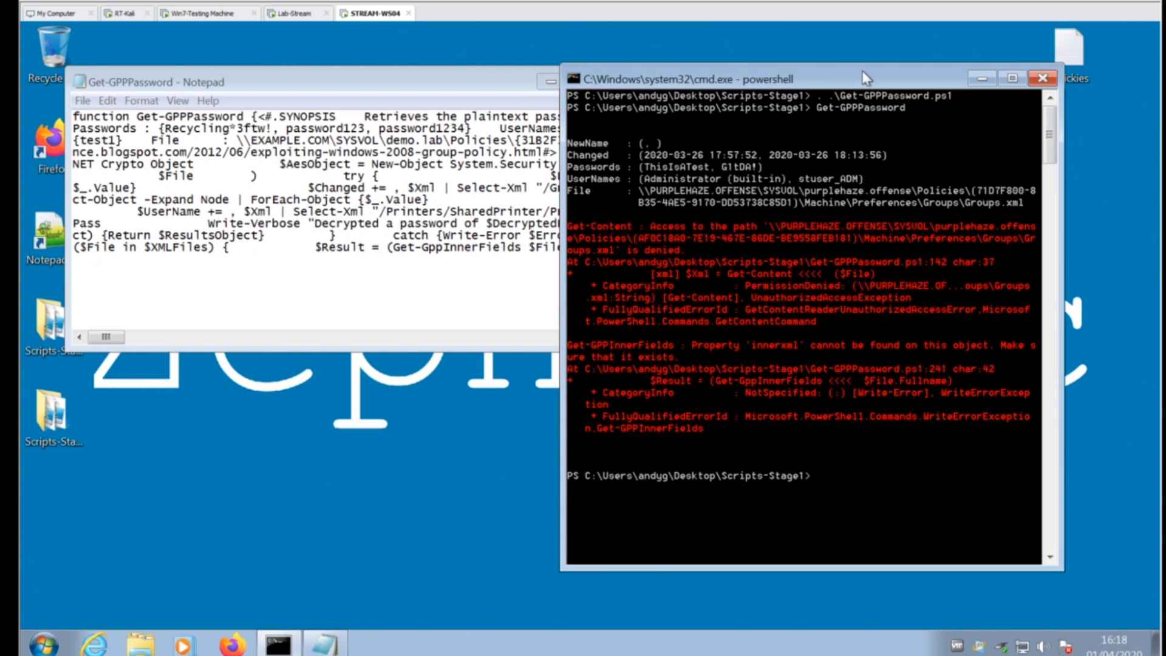
{"action": "type", "text": "cls"}
{"action": "key", "text": "Return"}
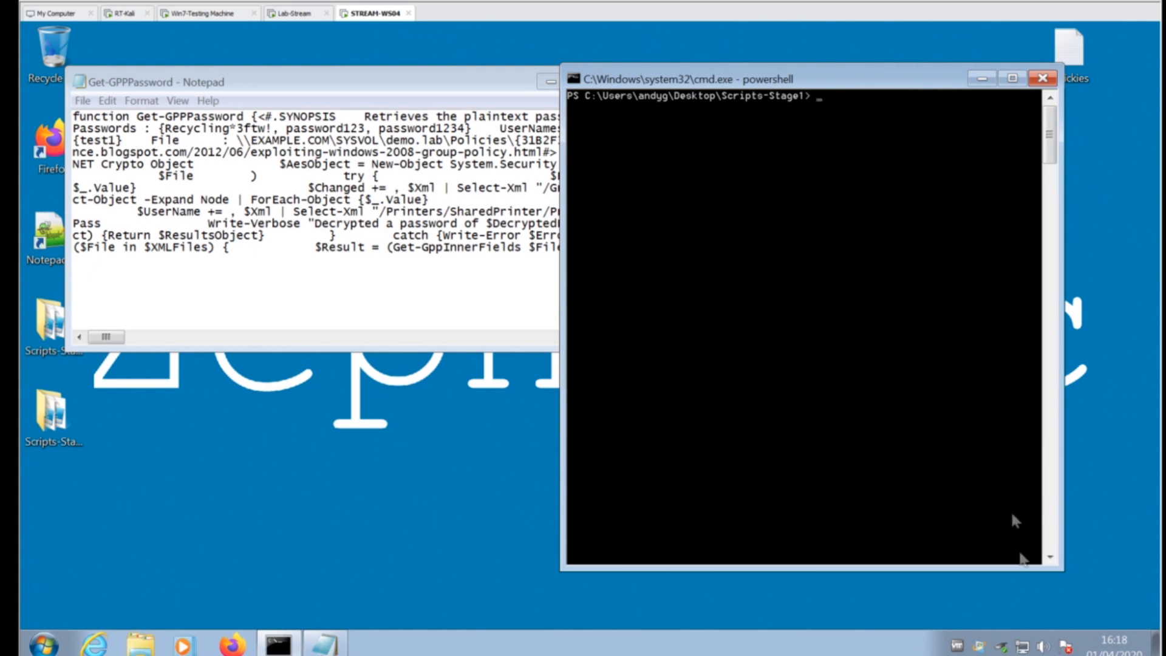
- Close the Get-GPPPassword script in Notepad and return to the Lab-Stream machine
{"action": "key", "text": "alt+Tab"}
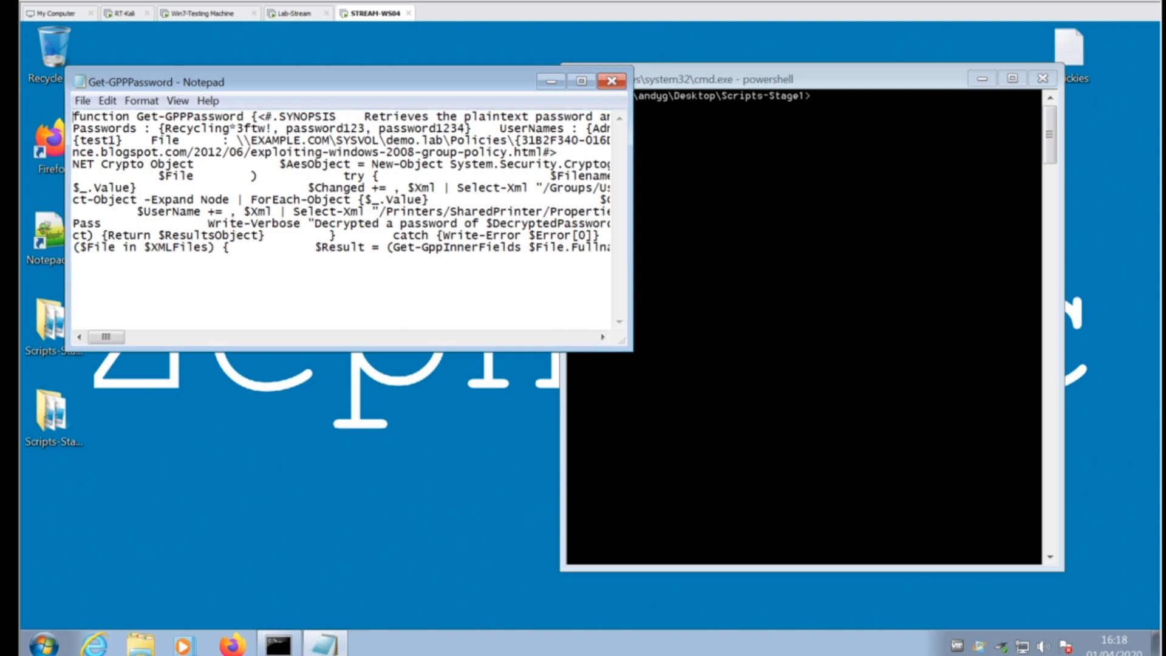
{"action": "left_click", "coordinate": [612, 82]}
{"action": "left_click", "coordinate": [294, 13]}
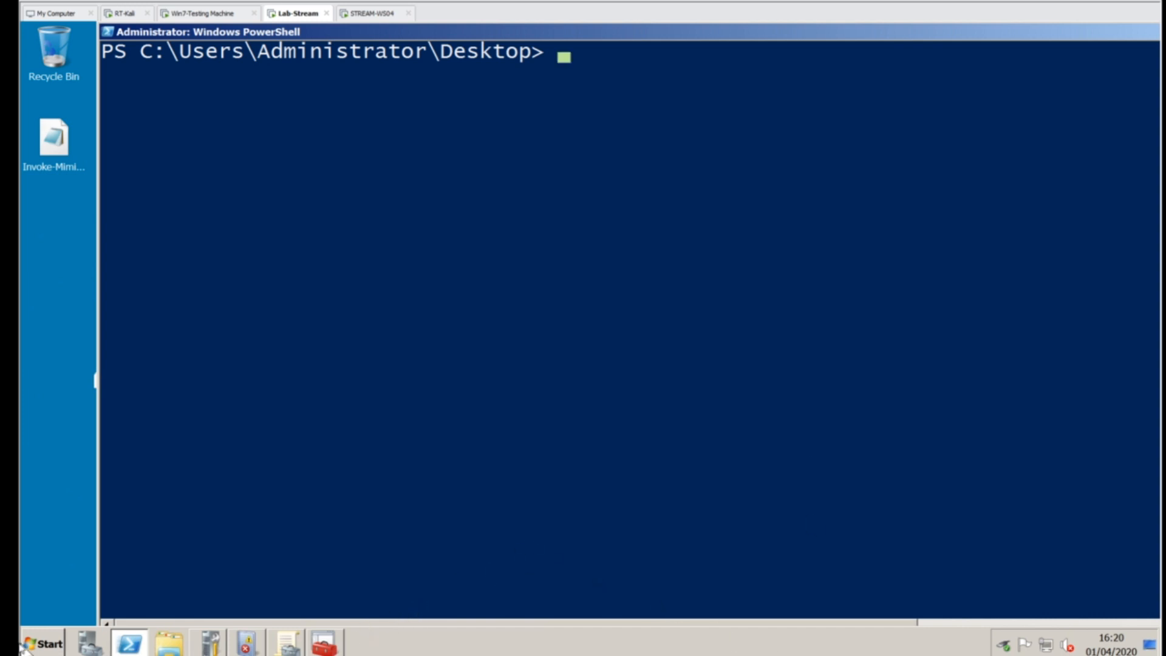
- Launch Group Policy Management from Administrative Tools in the Start menu
{"action": "left_click", "coordinate": [42, 645]}
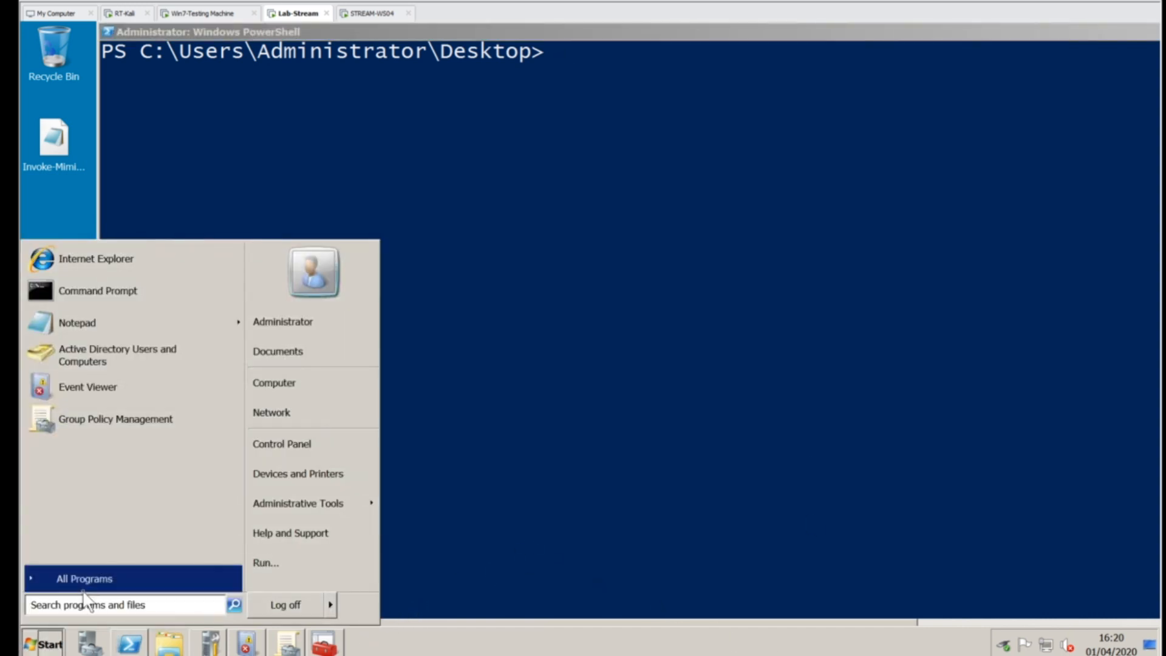
{"action": "left_click", "coordinate": [90, 577]}
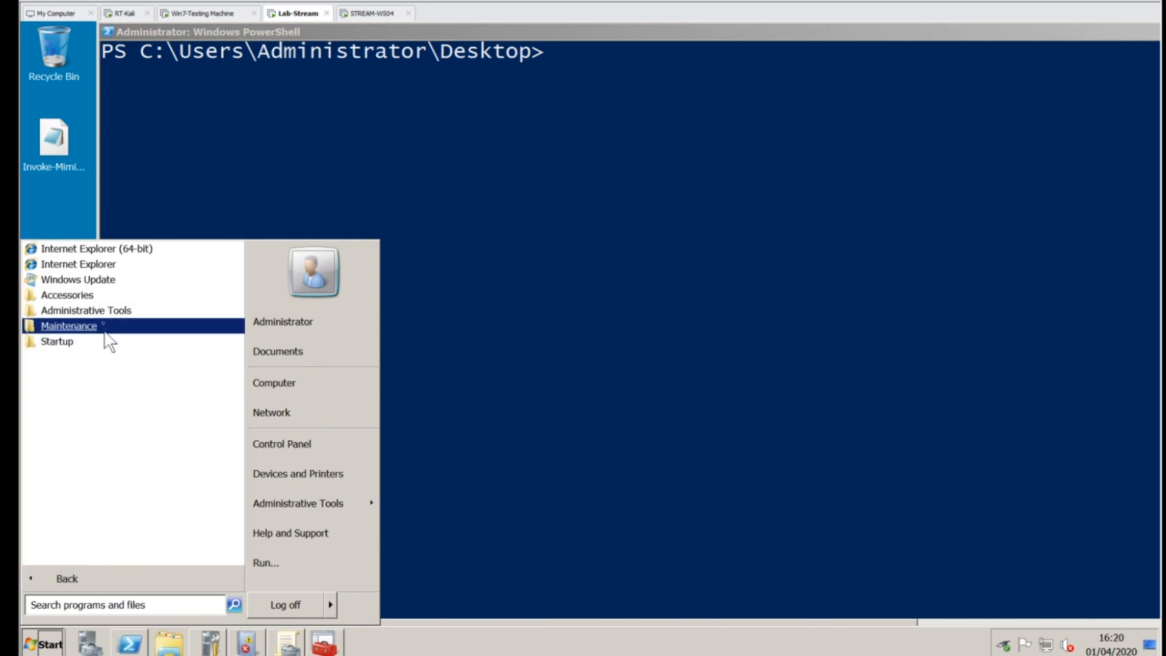
{"action": "left_click", "coordinate": [87, 311]}
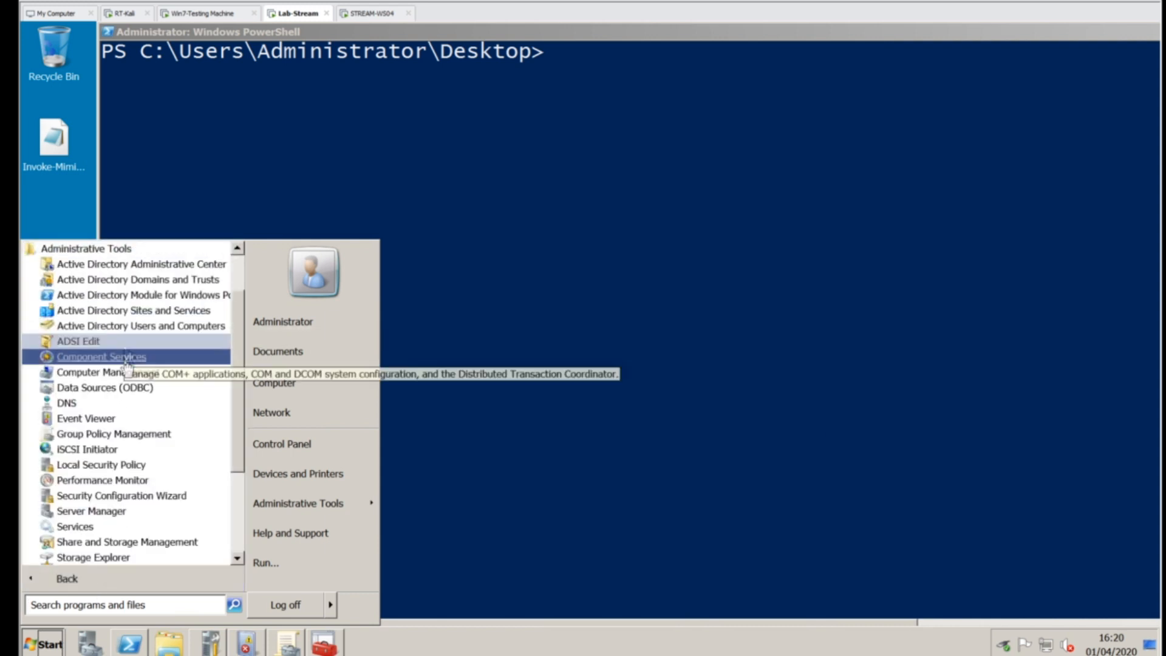
{"action": "scroll", "coordinate": [127, 383], "scroll_direction": "down", "scroll_amount": 3}
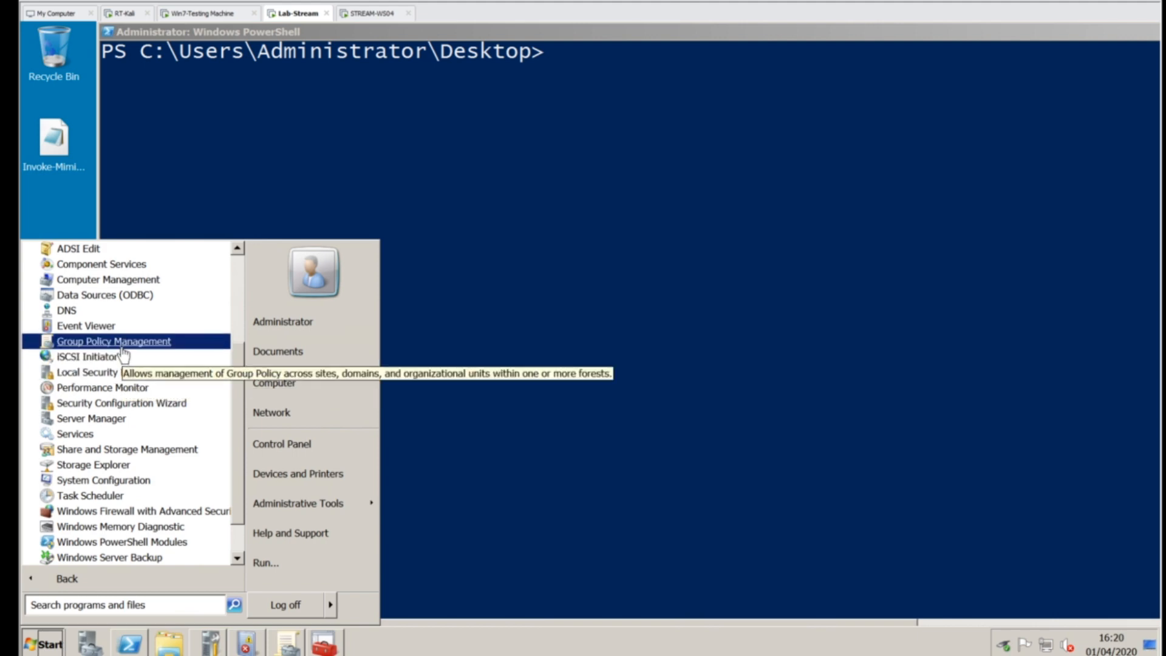
{"action": "left_click", "coordinate": [113, 341]}
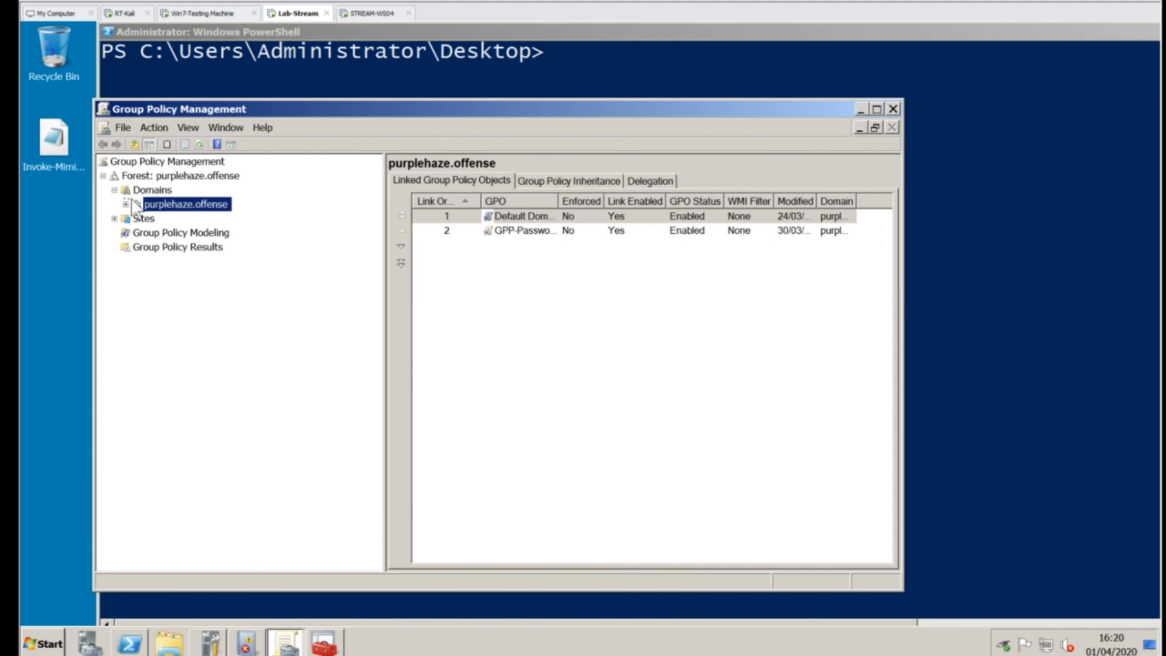
- Start creating a new GPO linked to the purplehaze.offense domain
{"action": "left_click", "coordinate": [126, 204]}
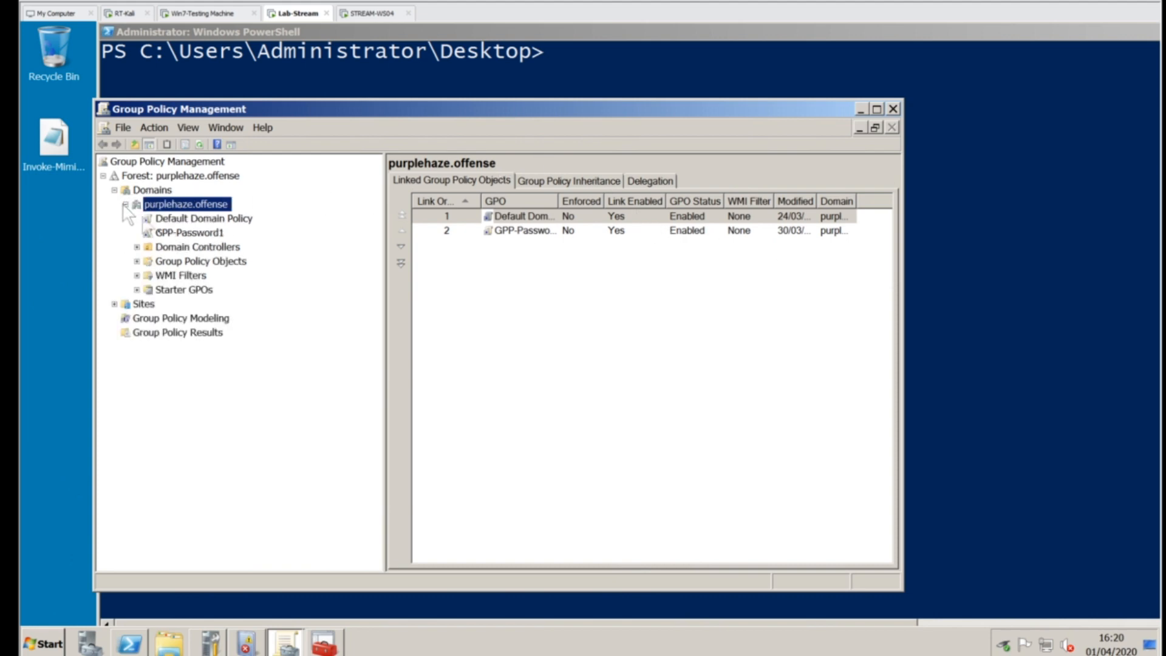
{"action": "right_click", "coordinate": [189, 207]}
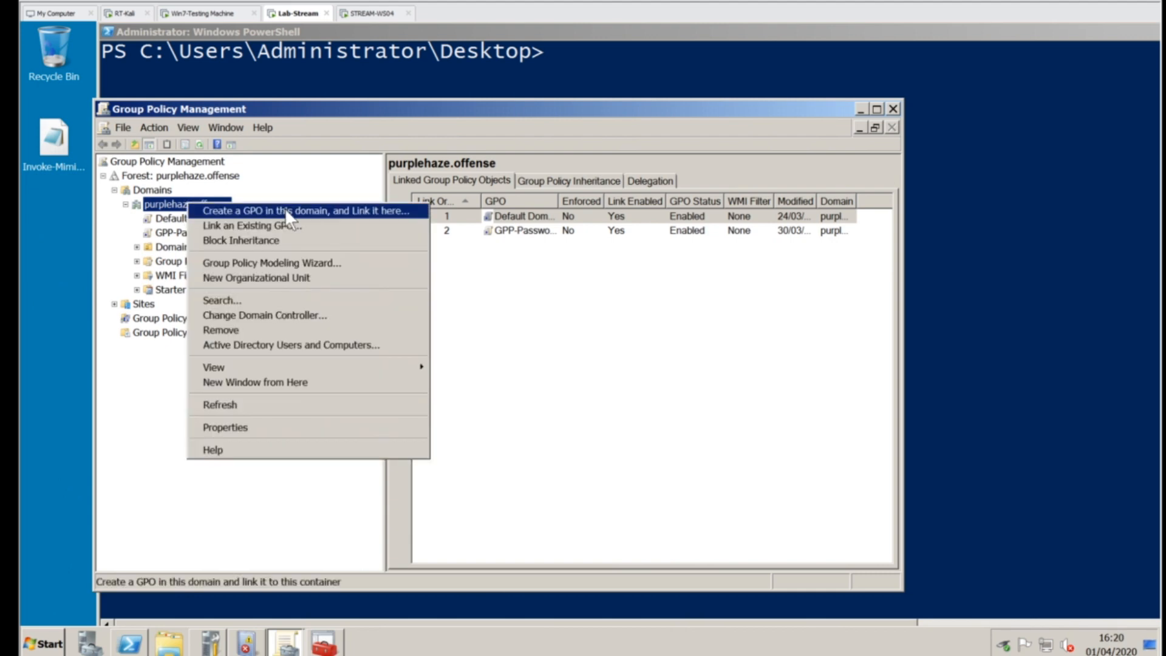
{"action": "left_click", "coordinate": [300, 213]}
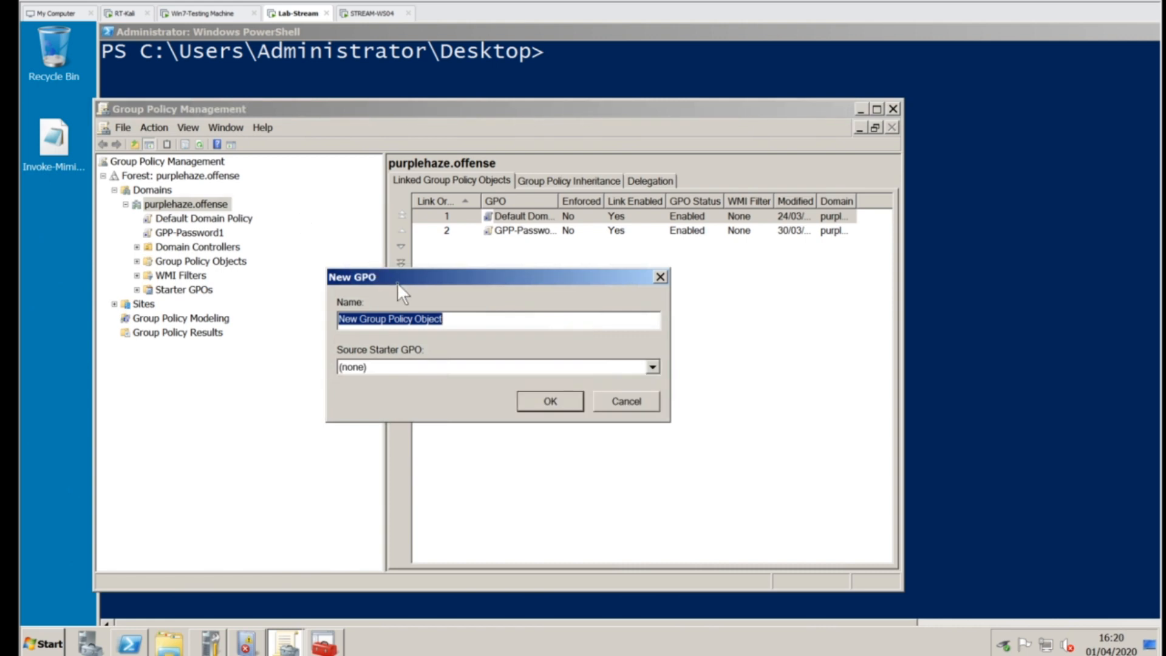
{"action": "type", "text": "Strea"}
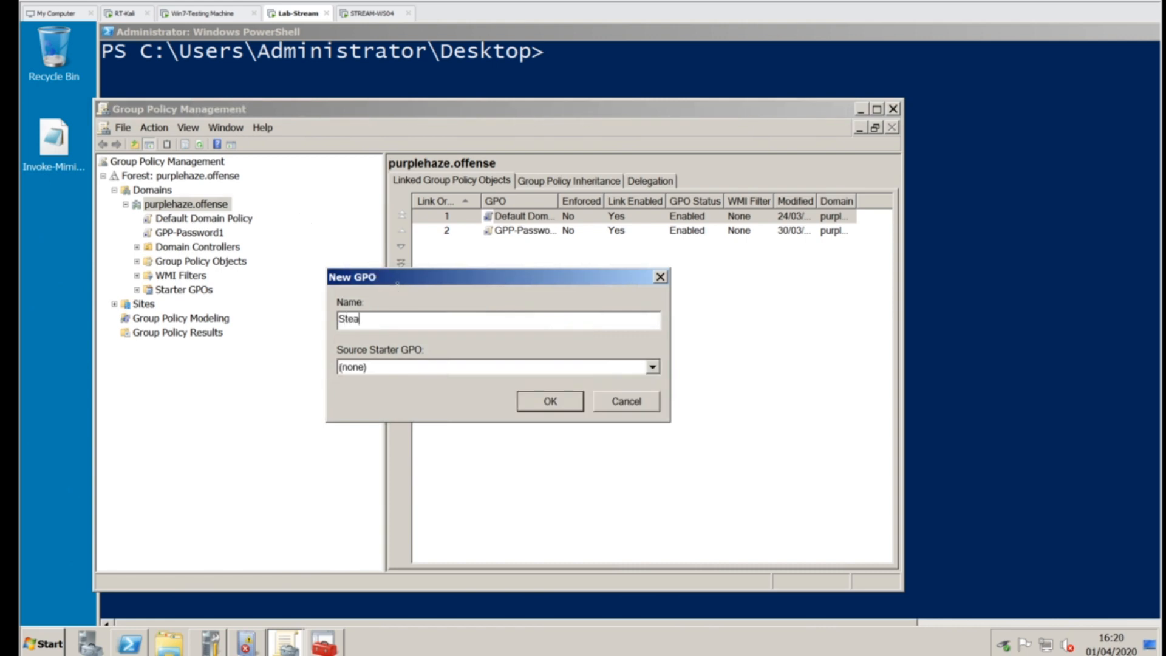
{"action": "type", "text": "m-G"}
{"action": "type", "text": "PO"}
- Confirm creating Stream-GPO and review its Scope and Settings report
{"action": "left_click", "coordinate": [549, 402]}
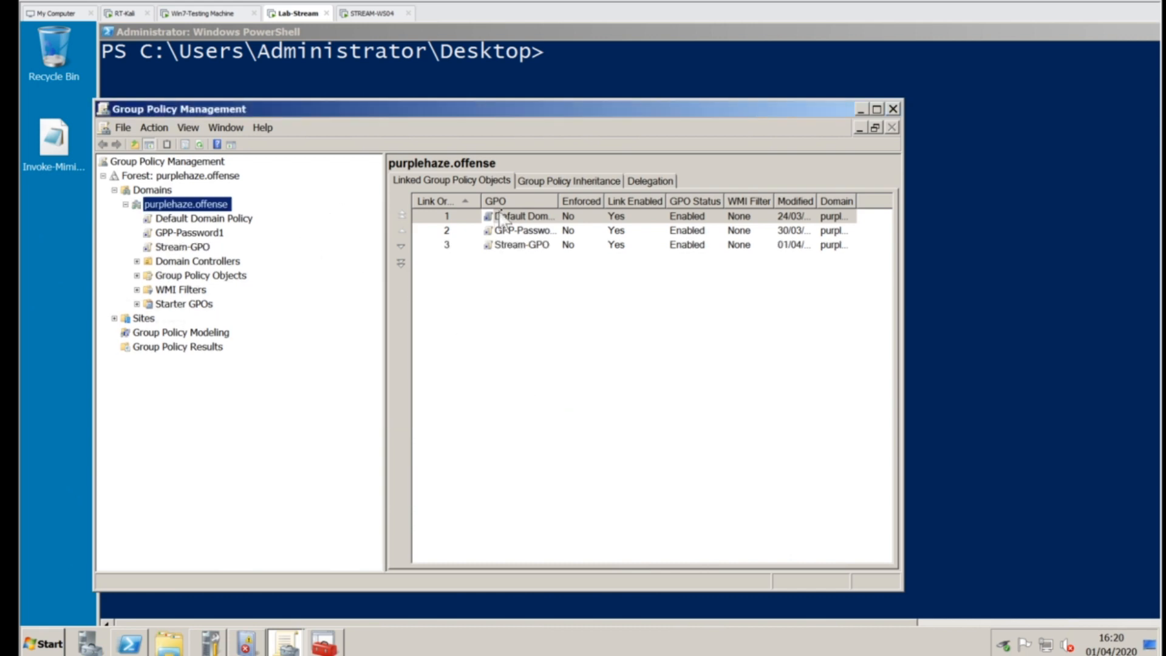
{"action": "double_click", "coordinate": [533, 246]}
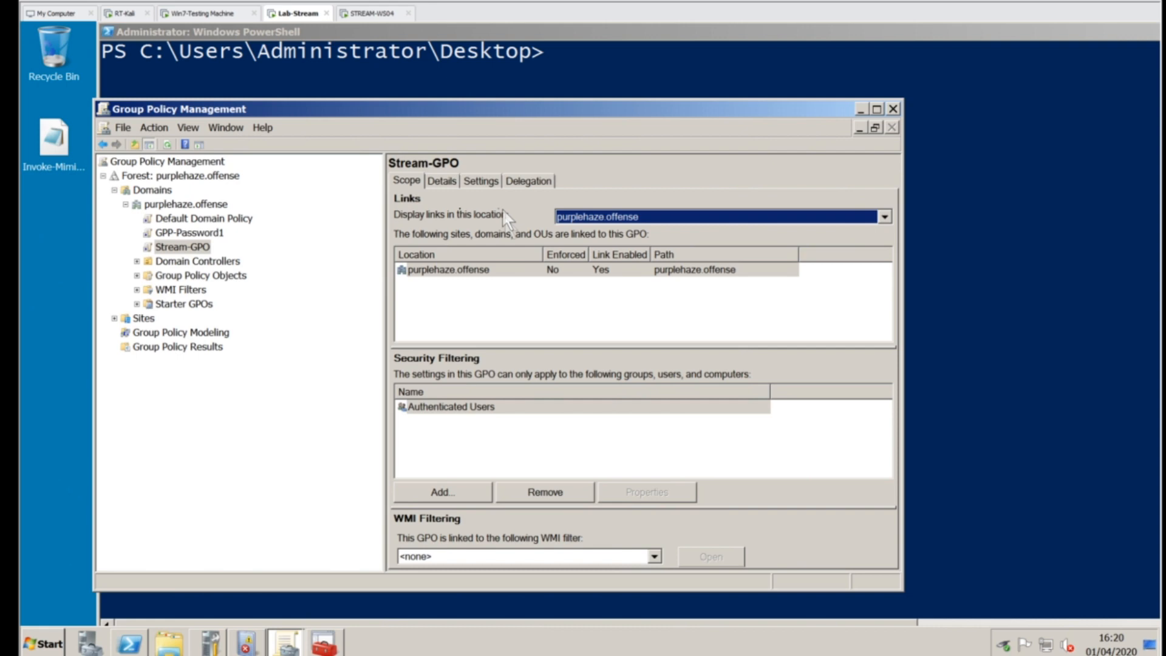
{"action": "left_click", "coordinate": [480, 180]}
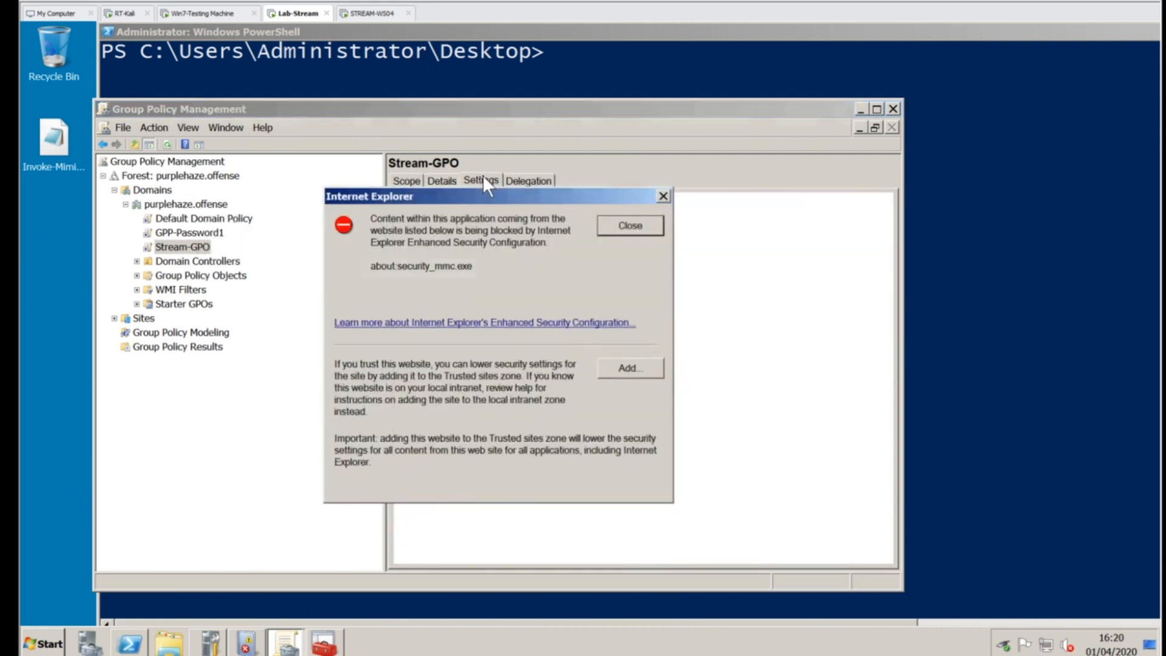
{"action": "left_click", "coordinate": [631, 226]}
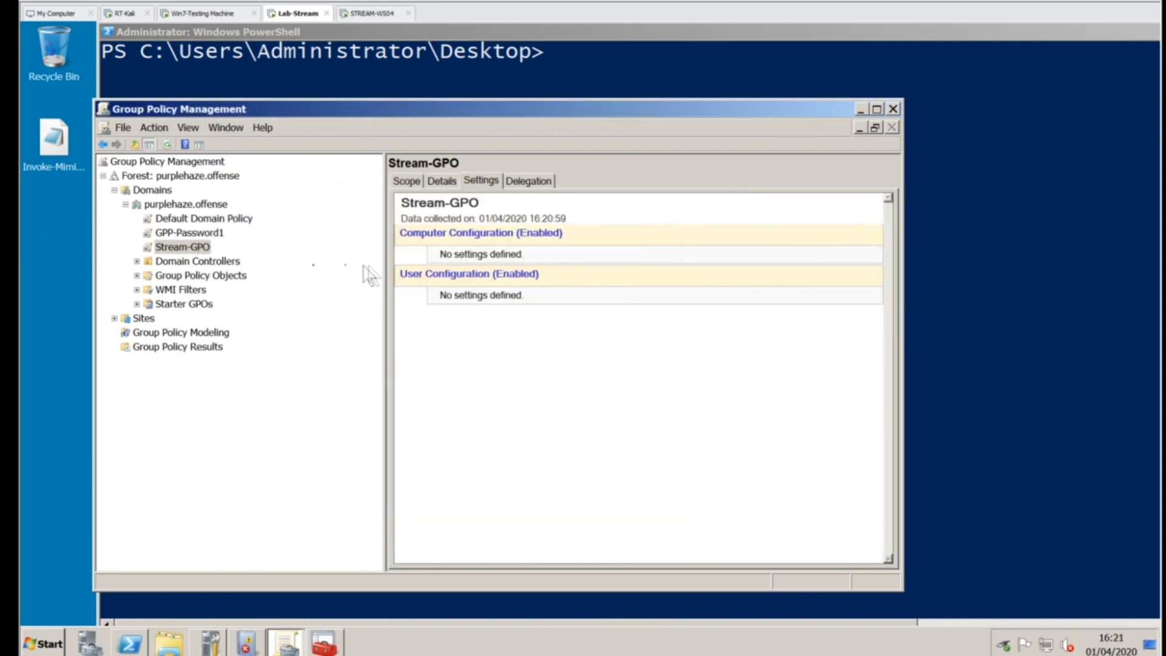
- Edit Stream-GPO and navigate to Computer Configuration's Local Users and Groups preferences
{"action": "right_click", "coordinate": [184, 246]}
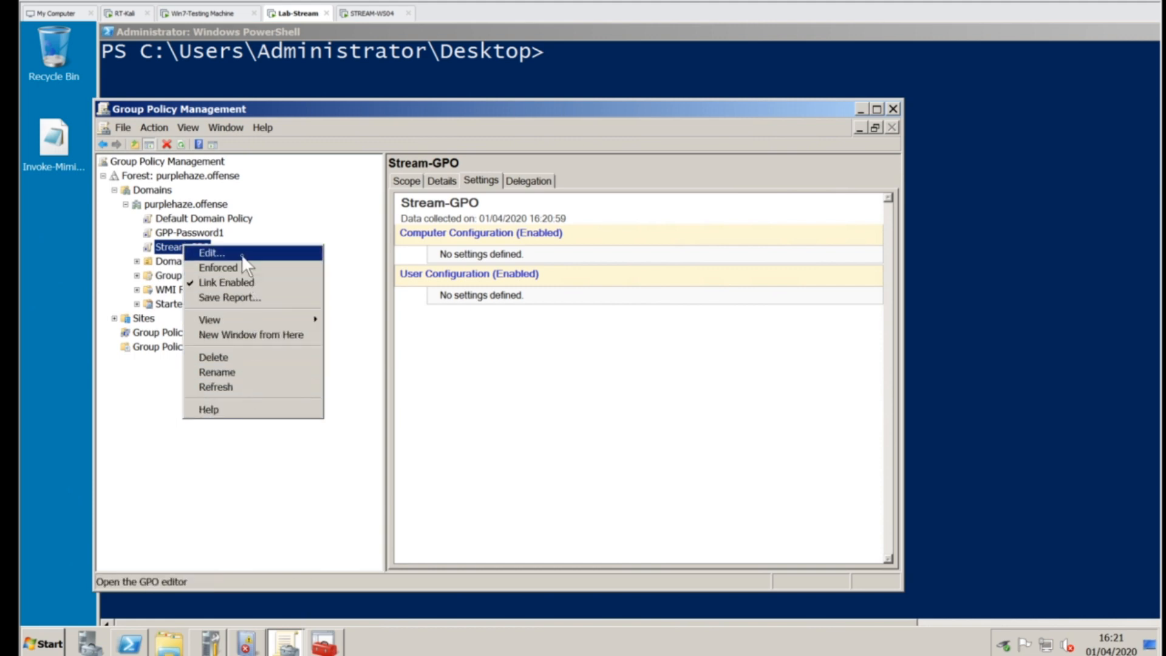
{"action": "left_click", "coordinate": [210, 253]}
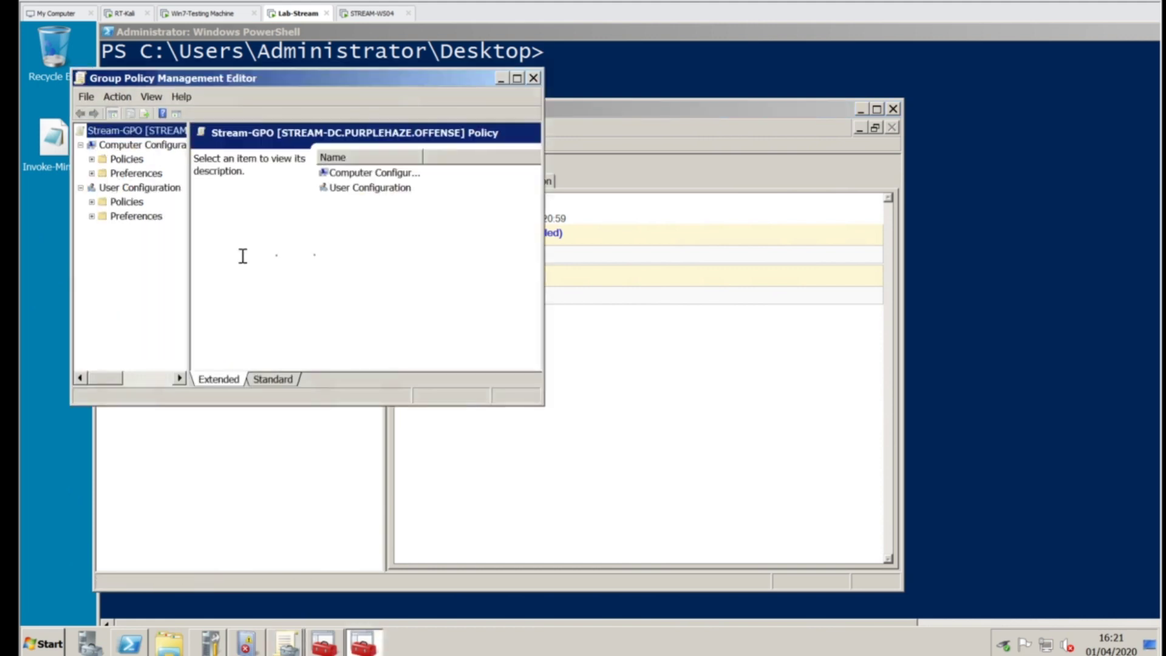
{"action": "double_click", "coordinate": [369, 172]}
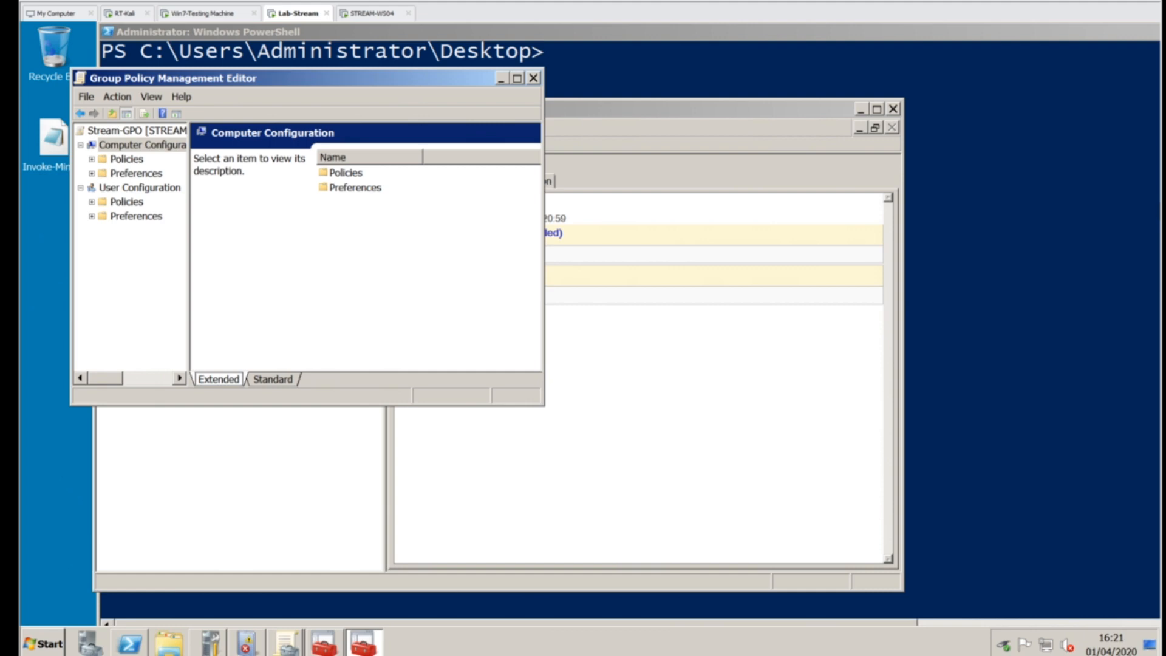
{"action": "double_click", "coordinate": [350, 187]}
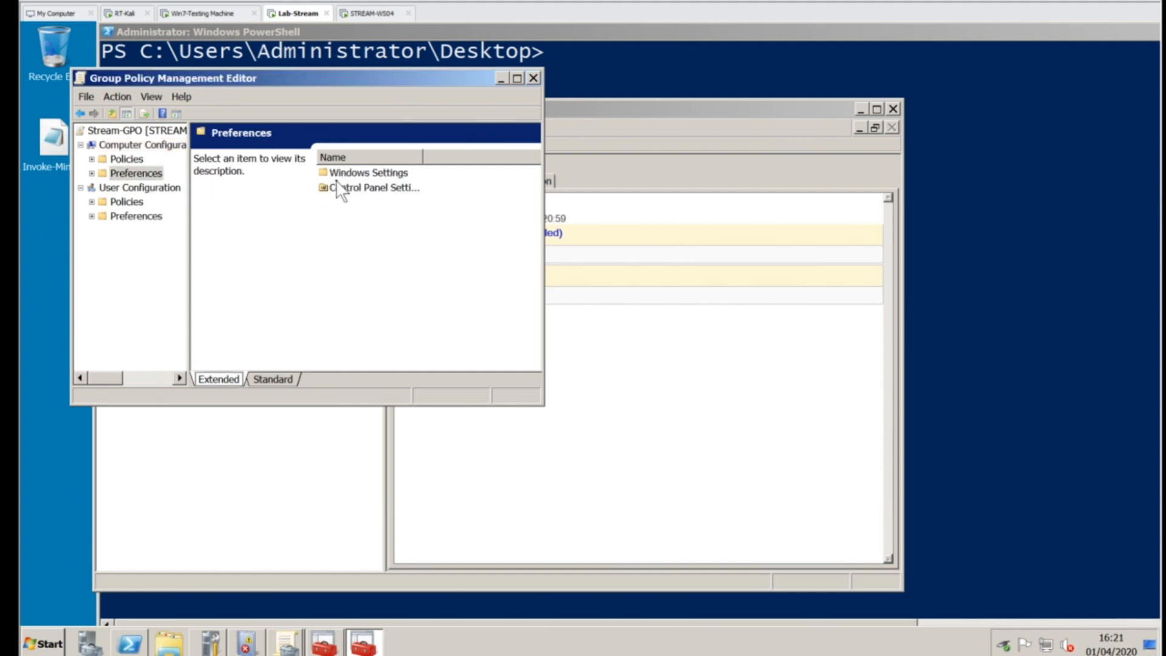
{"action": "double_click", "coordinate": [350, 190]}
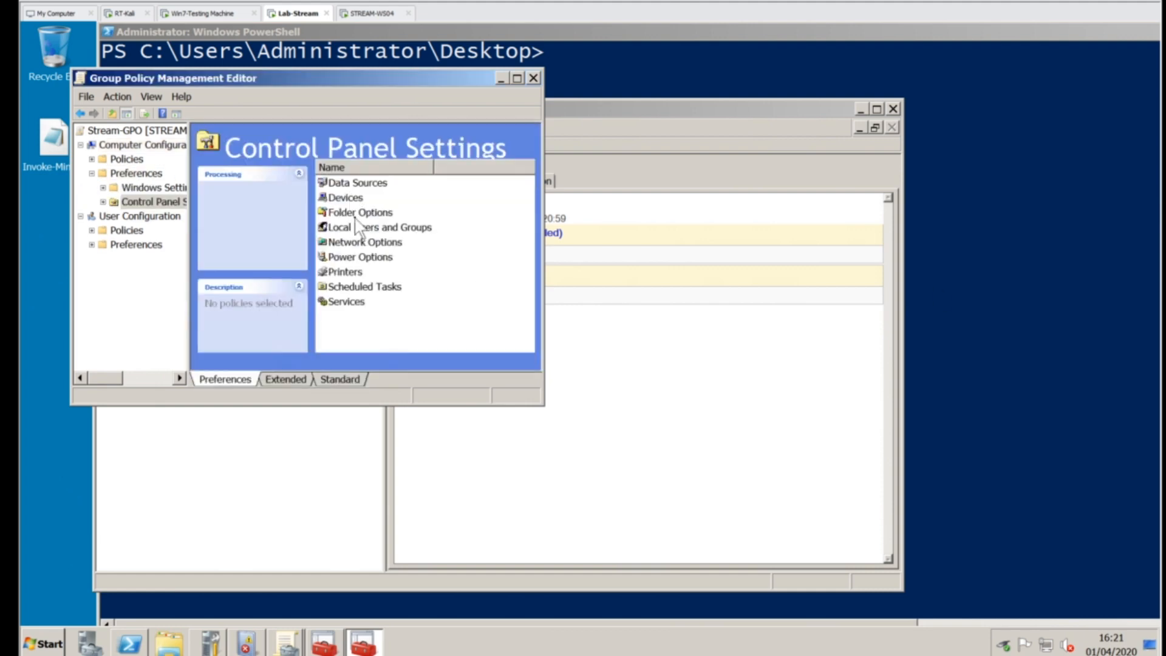
{"action": "left_click", "coordinate": [398, 230]}
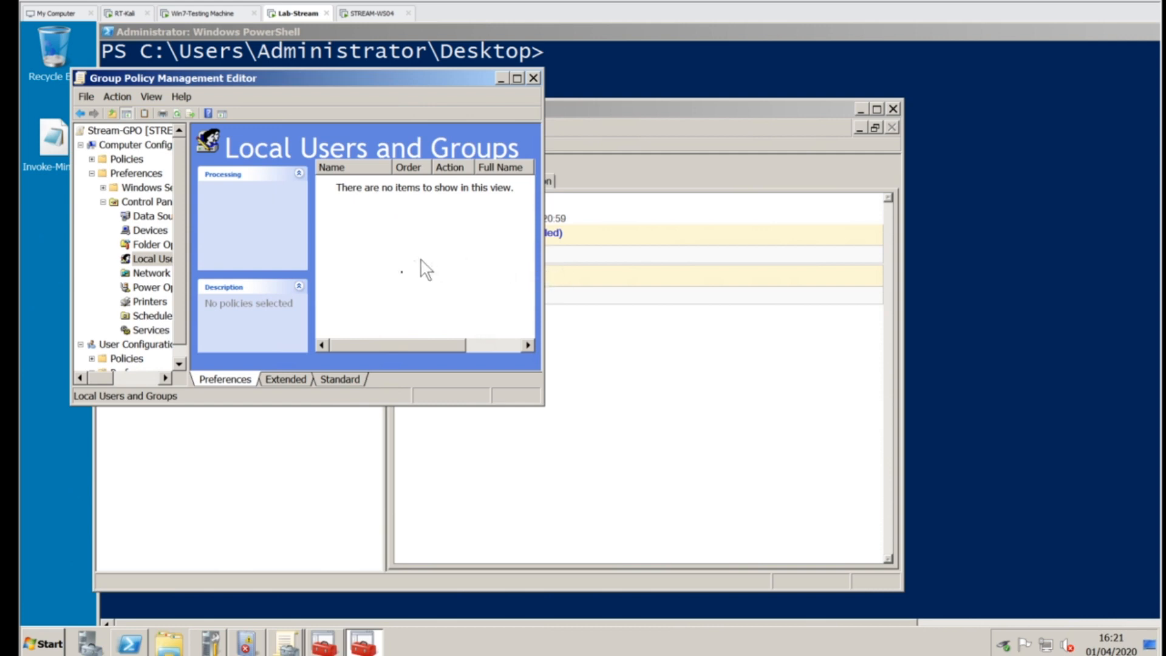
- Add a new Local User preference updating the built-in Administrator account
{"action": "right_click", "coordinate": [385, 216]}
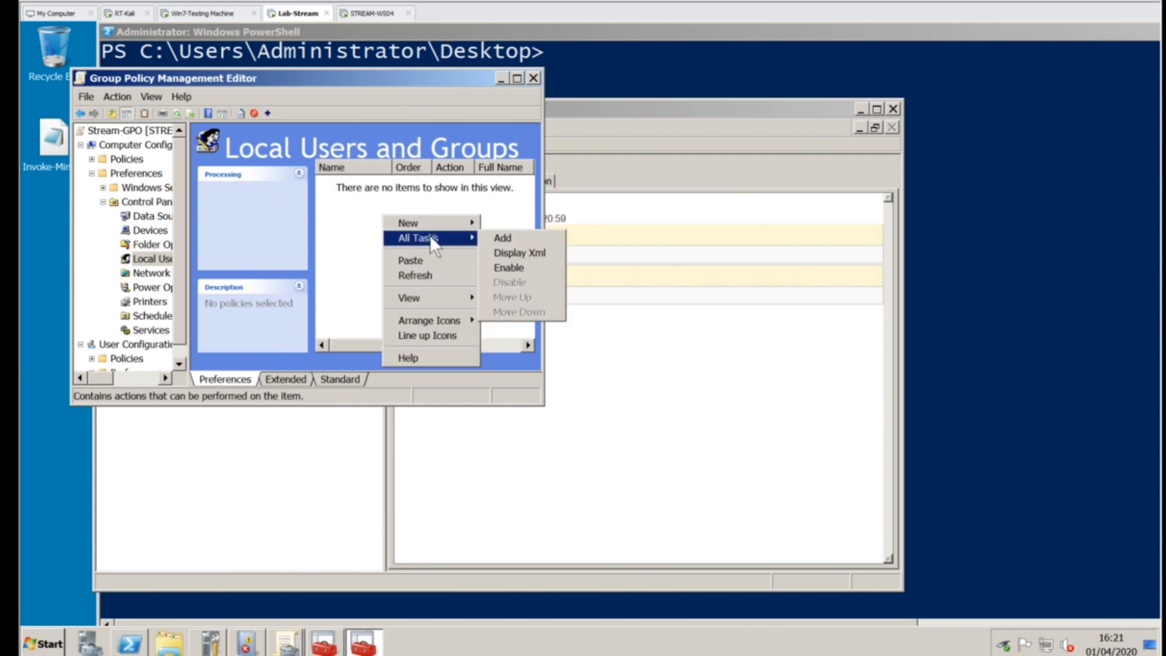
{"action": "mouse_move", "coordinate": [410, 222]}
{"action": "left_click", "coordinate": [497, 221]}
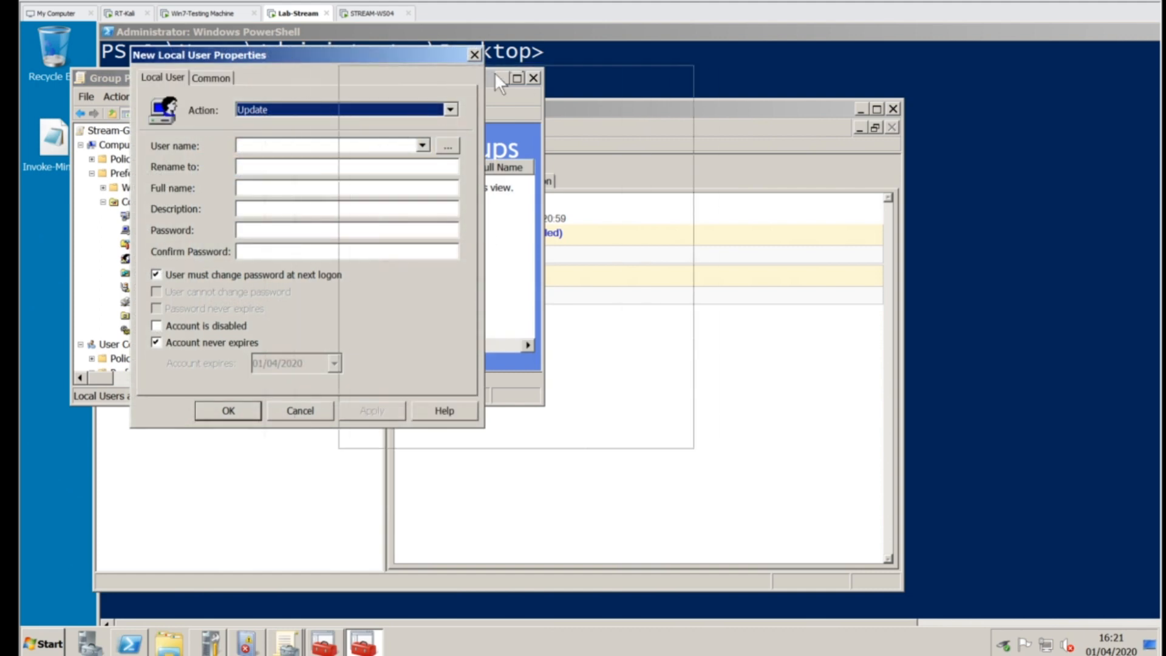
{"action": "left_click_drag", "start_coordinate": [494, 73], "coordinate": [529, 73]}
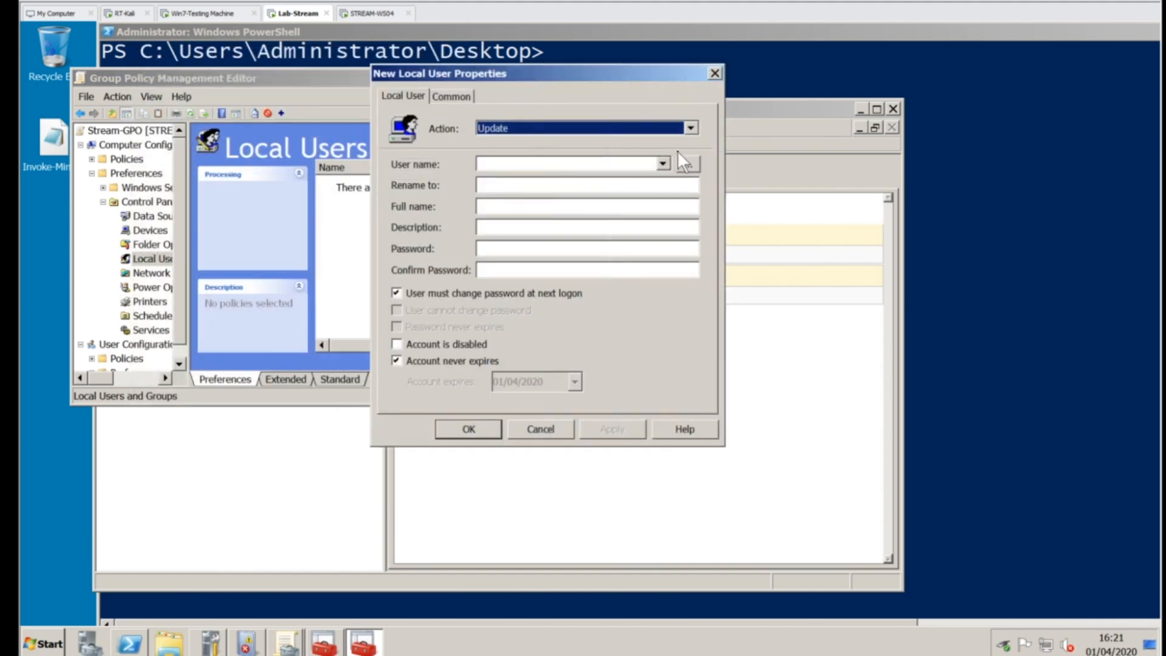
{"action": "left_click", "coordinate": [661, 164]}
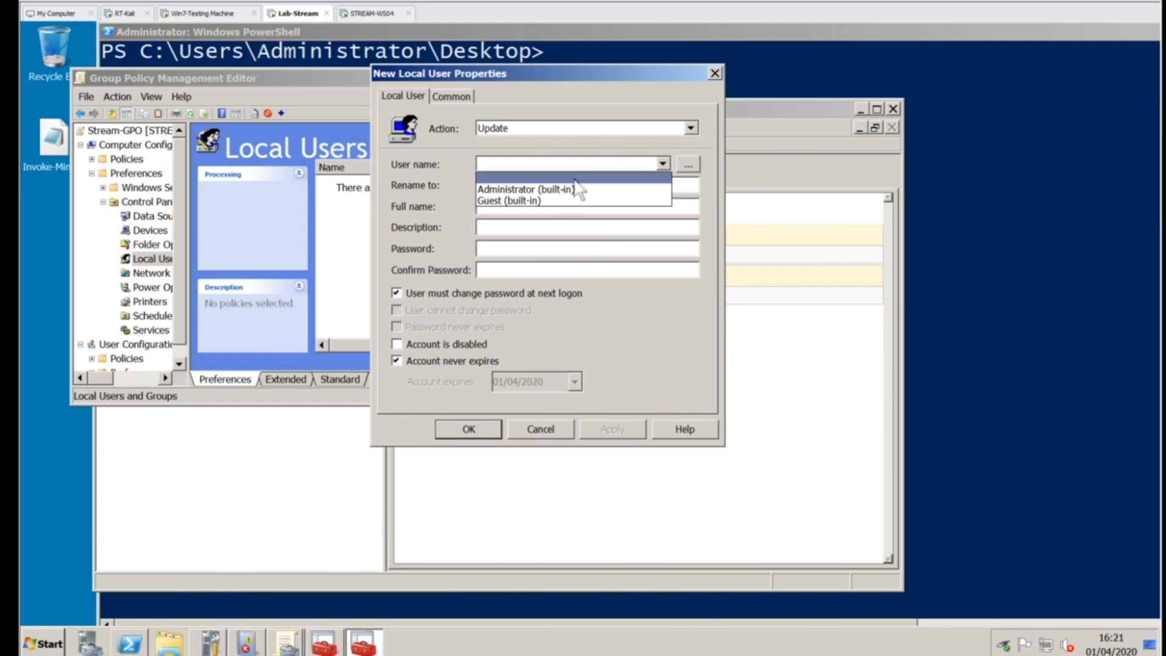
{"action": "left_click", "coordinate": [528, 189]}
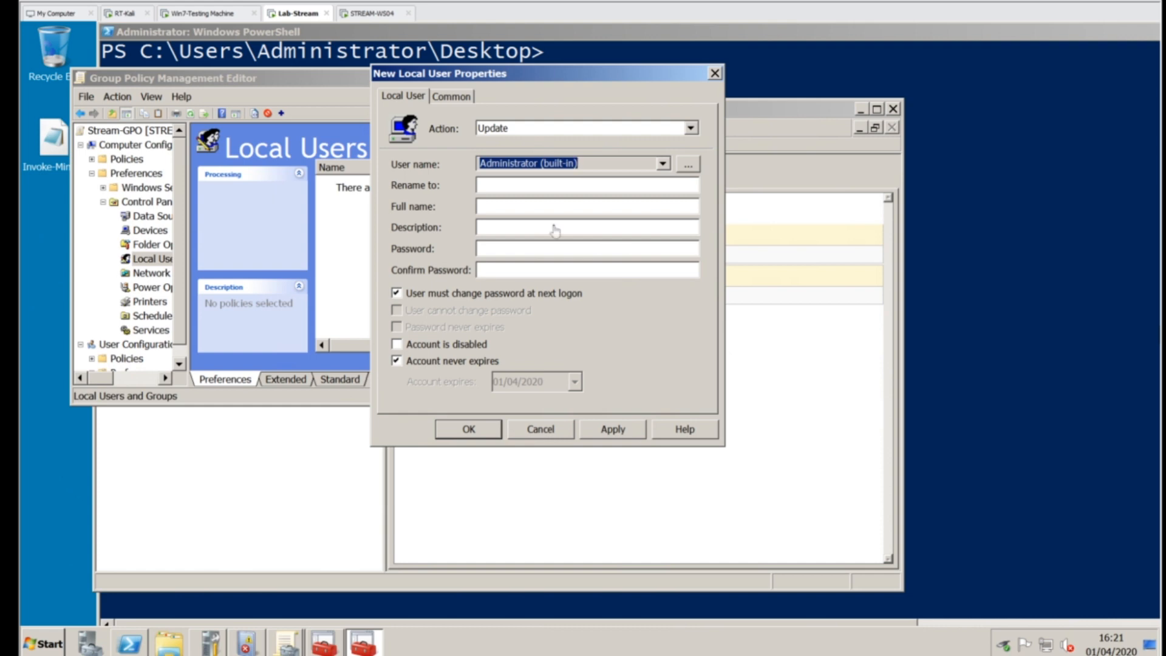
- Enter the description Stream Admin and the new password with its confirmation
{"action": "left_click", "coordinate": [515, 228]}
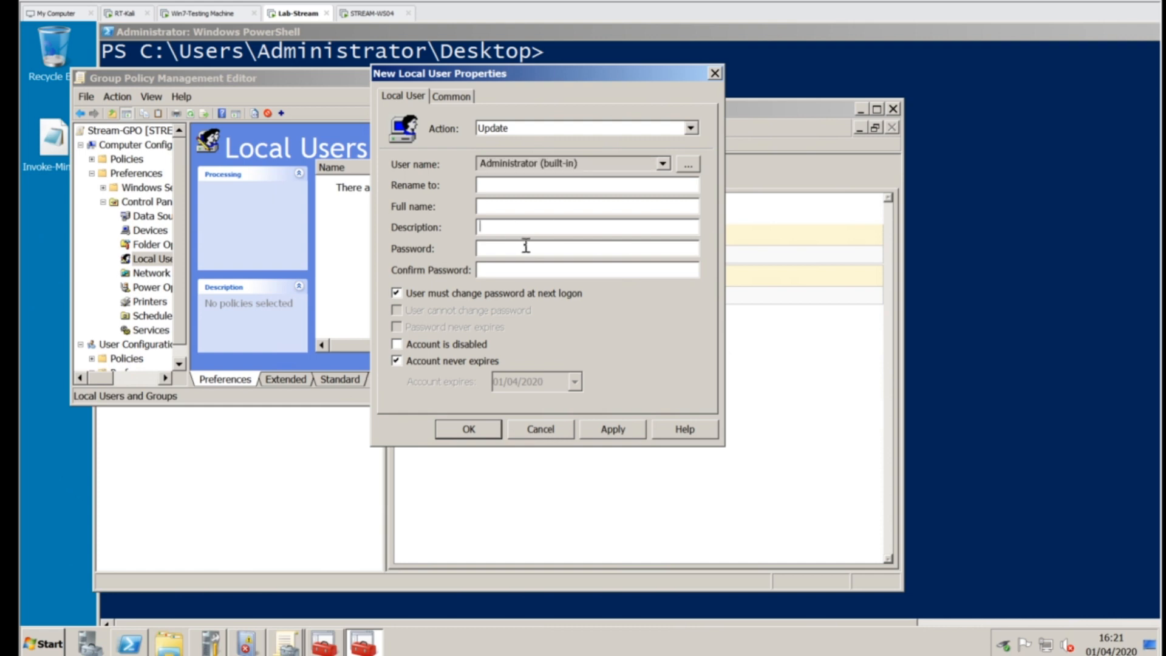
{"action": "type", "text": "Streamt"}
{"action": "key", "text": "BackSpace"}
{"action": "key", "text": "BackSpace"}
{"action": "type", "text": "Admin"}
{"action": "key", "text": "Tab"}
{"action": "key", "text": "Tab"}
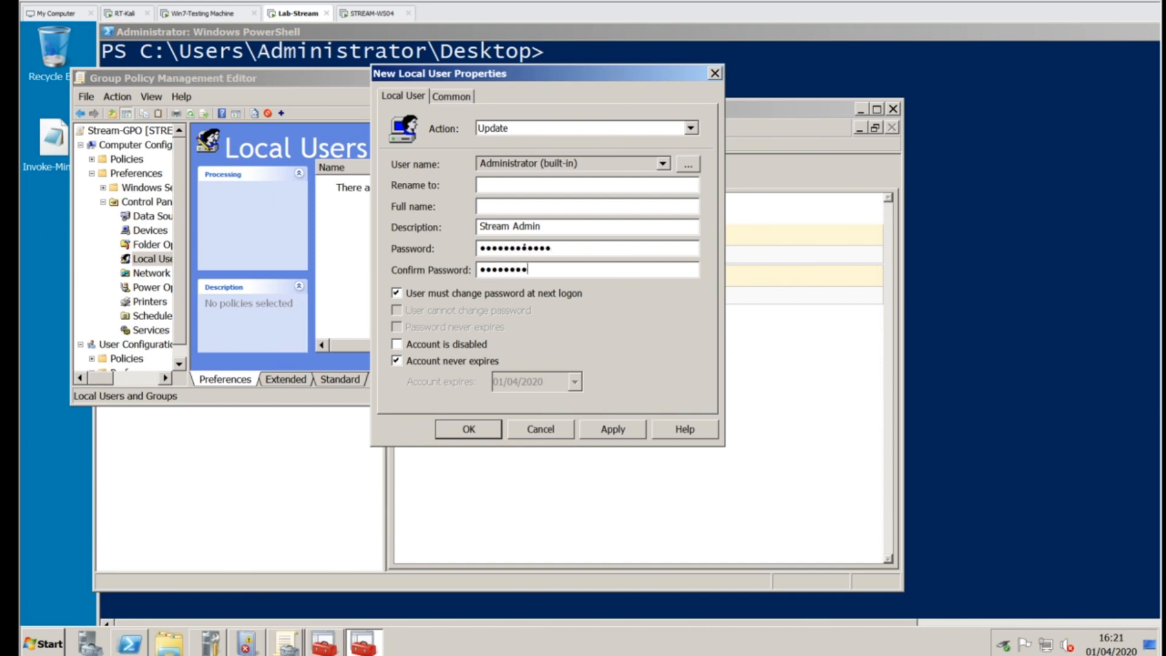
- Untick must-change-at-next-logon, make the password never expire, and apply the user settings
{"action": "left_click", "coordinate": [396, 293]}
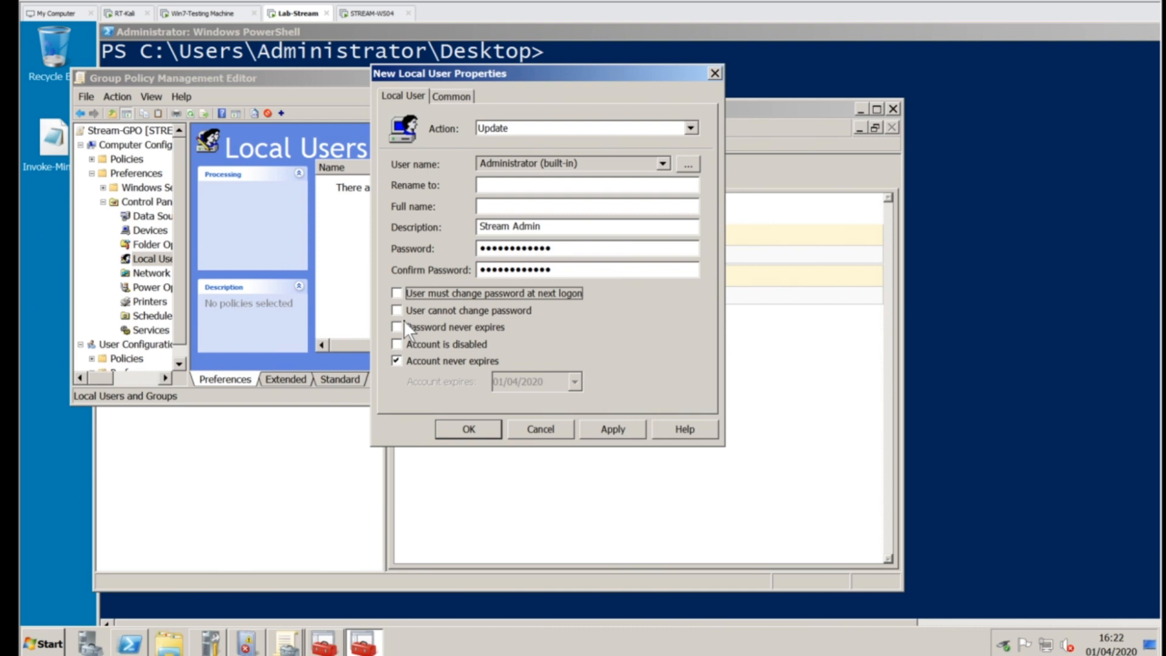
{"action": "left_click", "coordinate": [397, 326]}
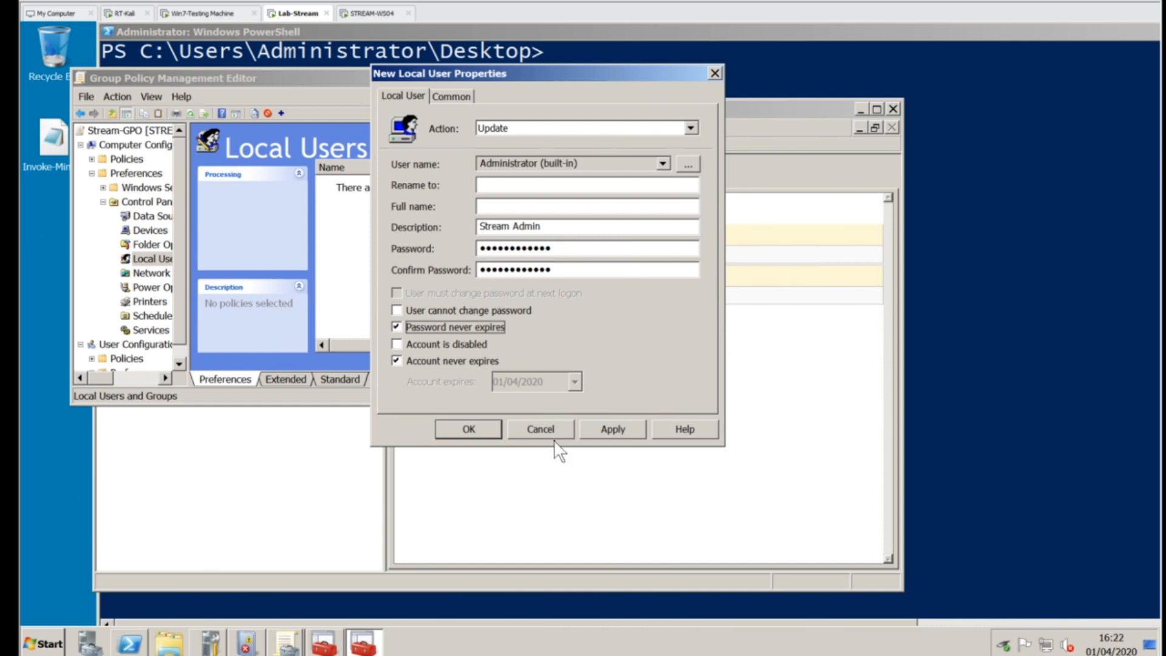
{"action": "left_click", "coordinate": [615, 432]}
{"action": "left_click", "coordinate": [474, 432]}
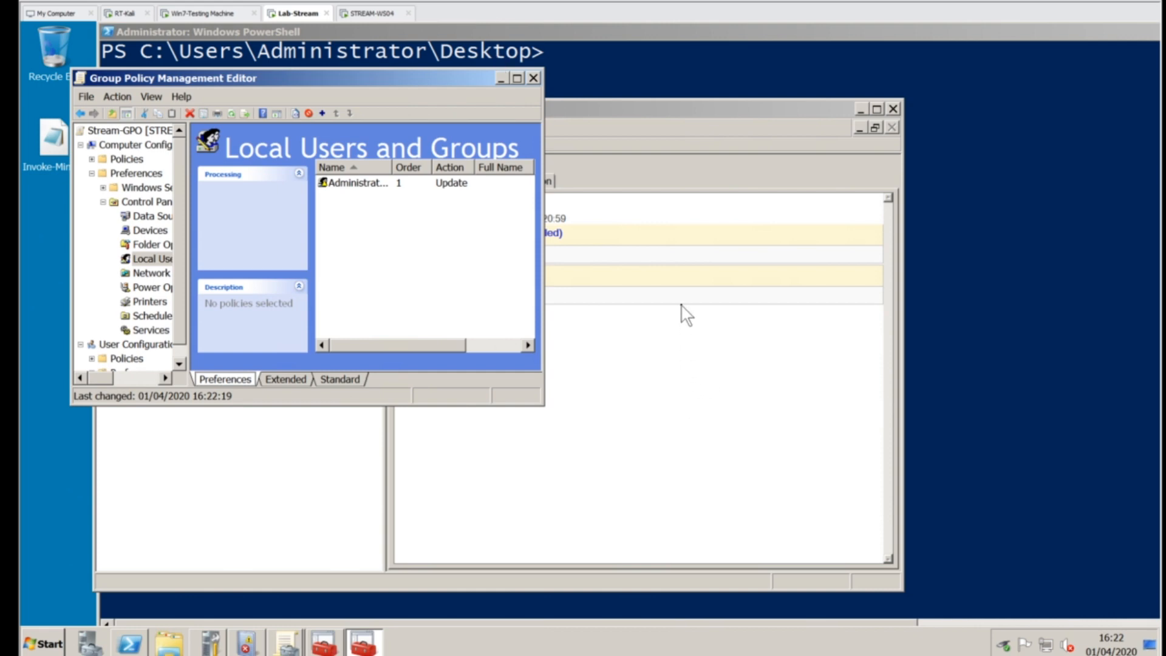
- Run gpupdate /force on STREAM-WS04, then clear the console after both updates succeed
{"action": "left_click", "coordinate": [392, 13]}
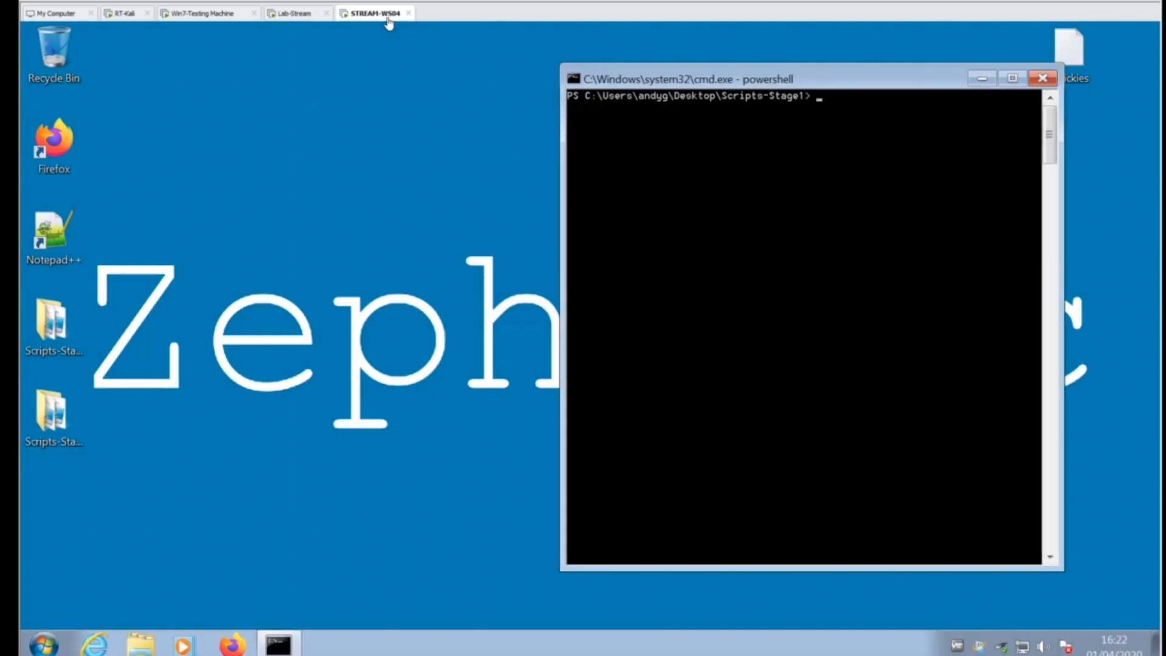
{"action": "type", "text": "gpupdate /f"}
{"action": "type", "text": "or"}
{"action": "key", "text": "BackSpace"}
{"action": "key", "text": "BackSpace"}
{"action": "type", "text": "orce"}
{"action": "key", "text": "Return"}
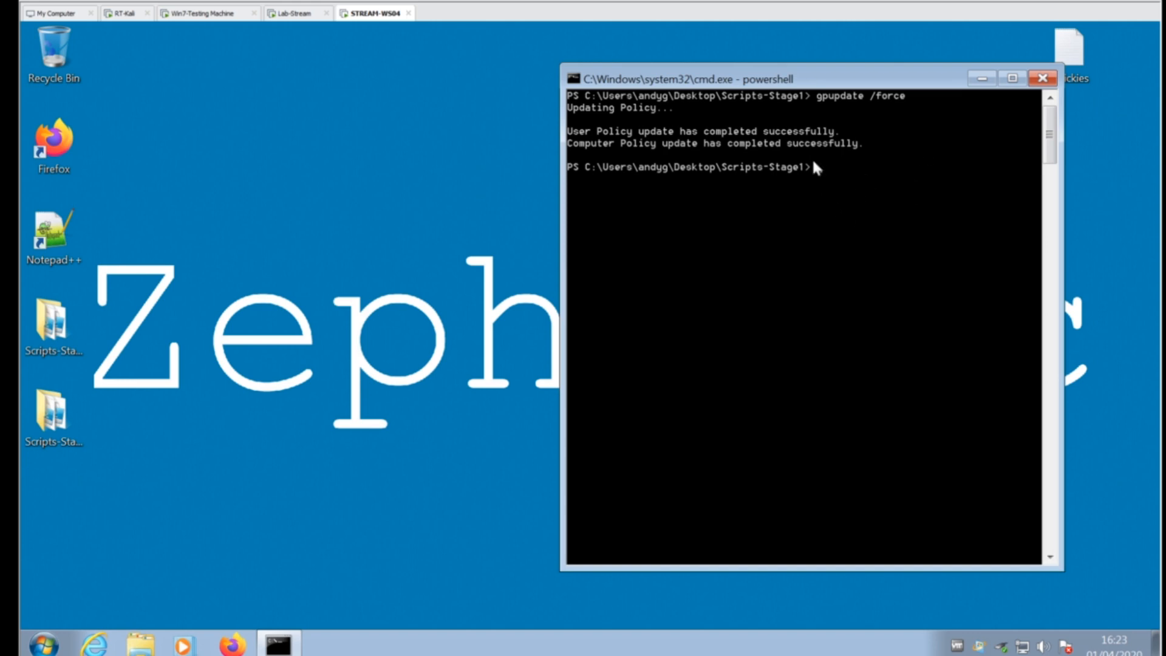
{"action": "left_click_drag", "start_coordinate": [761, 79], "coordinate": [649, 71]}
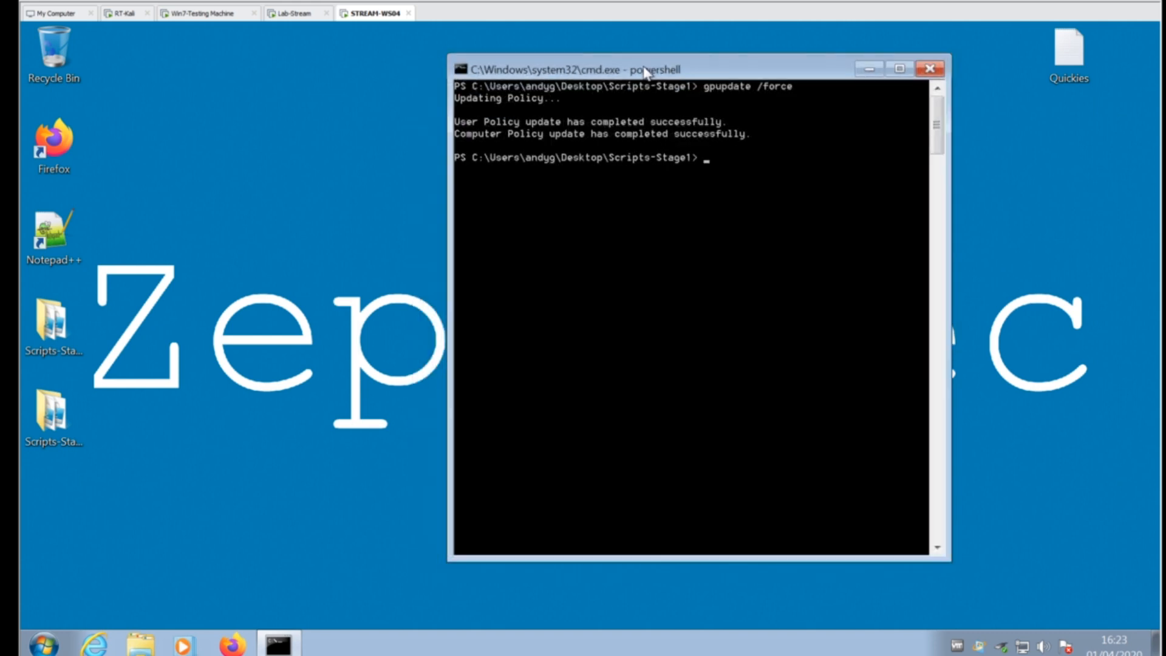
{"action": "type", "text": "cls"}
{"action": "key", "text": "Return"}
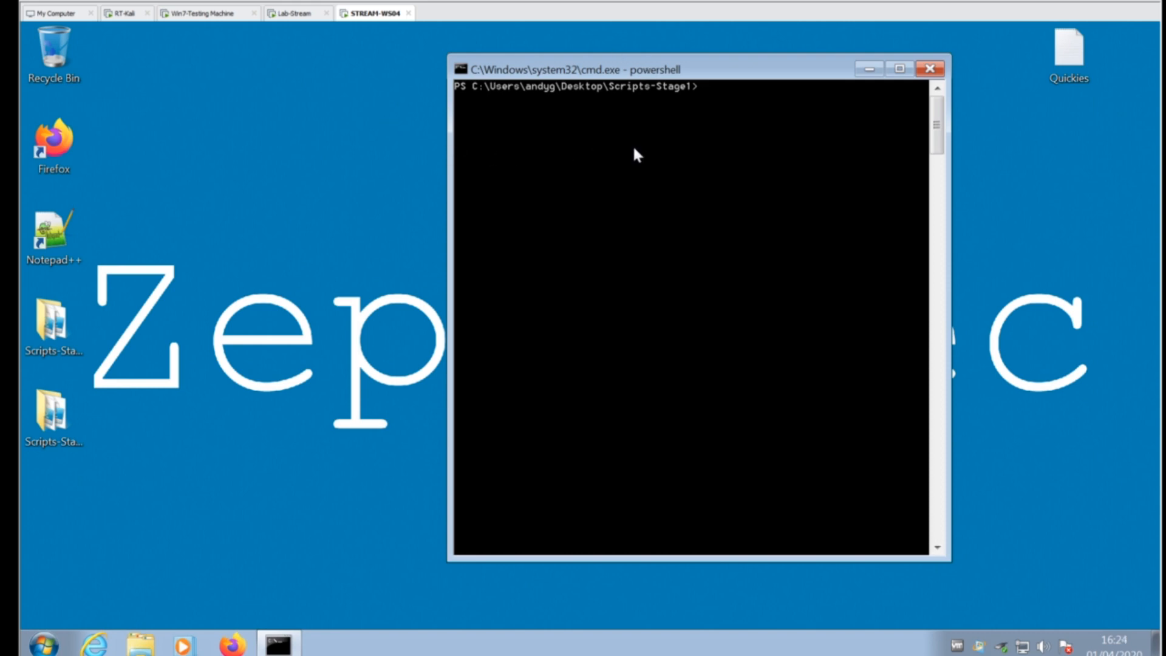
{"action": "type", "text": ". .\\"}
- Start PowerShell with bypassed execution policy, dot-source Get-GPPPassword.ps1 and run Get-GPPPassword against domain policies
{"action": "key", "text": "BackSpace"}
{"action": "key", "text": "BackSpace"}
{"action": "key", "text": "BackSpace"}
{"action": "type", "text": "p"}
{"action": "type", "text": "owers"}
{"action": "type", "text": "hell -ep b"}
{"action": "type", "text": "ypass"}
{"action": "key", "text": "Return"}
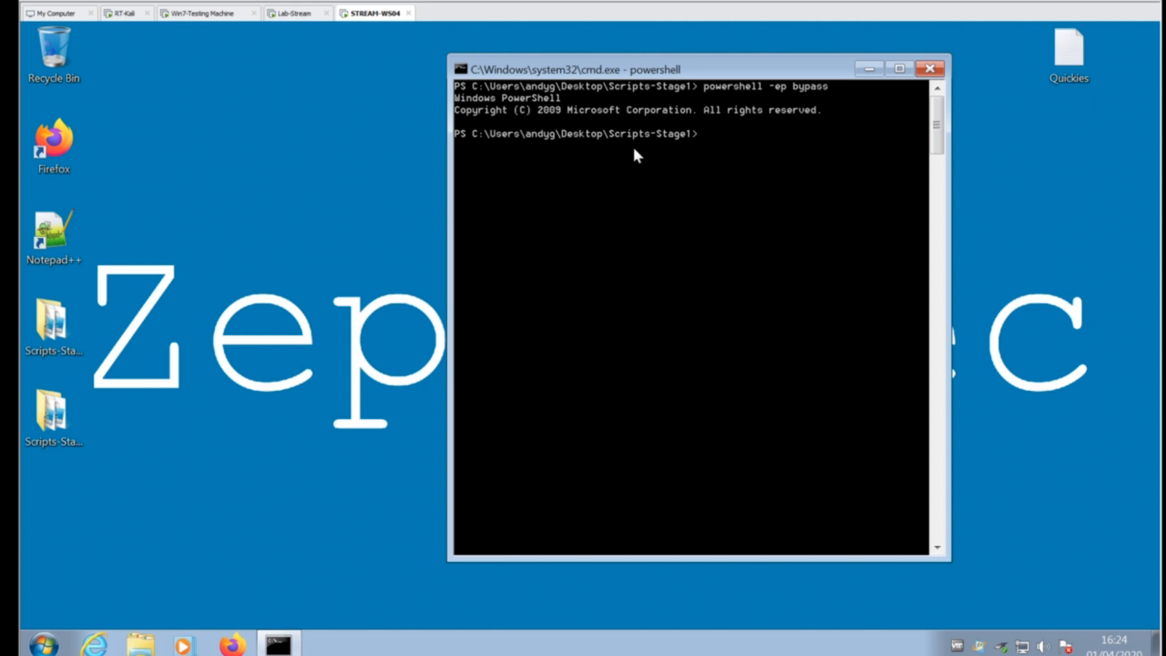
{"action": "type", "text": ". .\\Get"}
{"action": "type", "text": "-G"}
{"action": "type", "text": "PPPas"}
{"action": "key", "text": "Tab"}
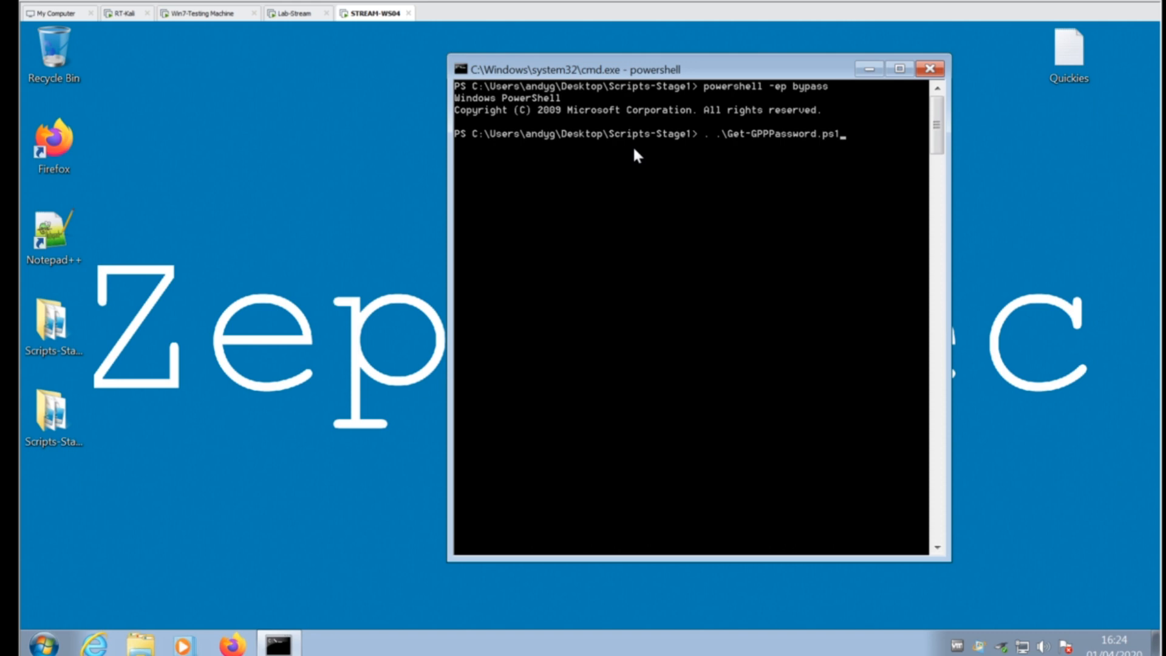
{"action": "key", "text": "Return"}
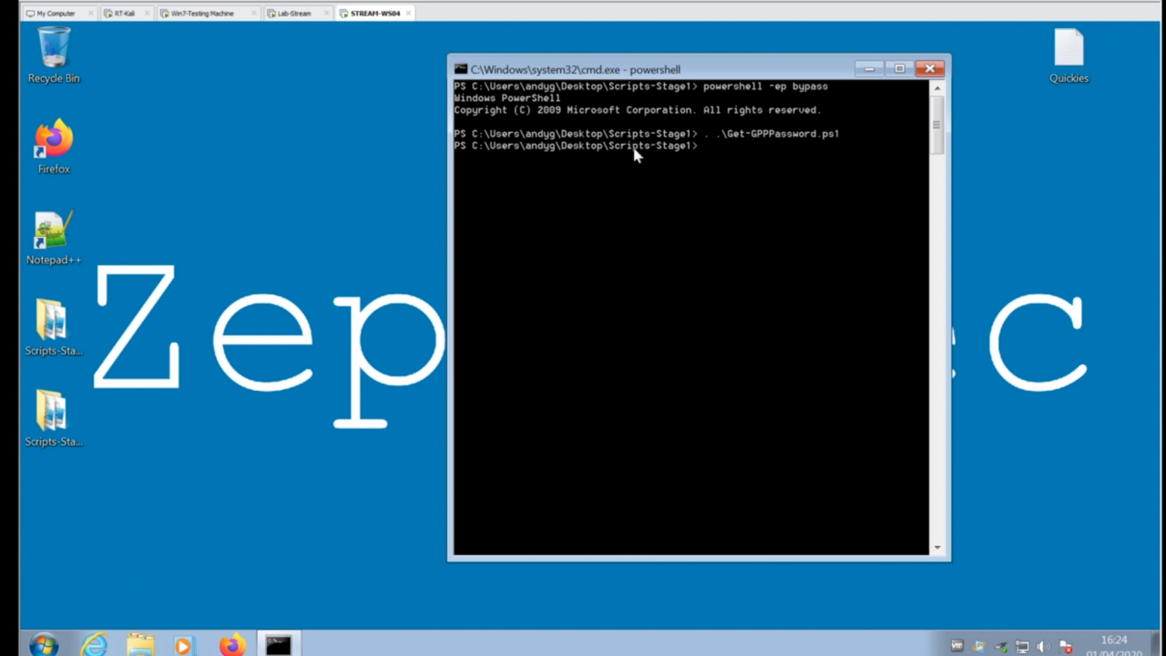
{"action": "type", "text": "Get-"}
{"action": "type", "text": "GPPP"}
{"action": "type", "text": "assword"}
{"action": "key", "text": "Return"}
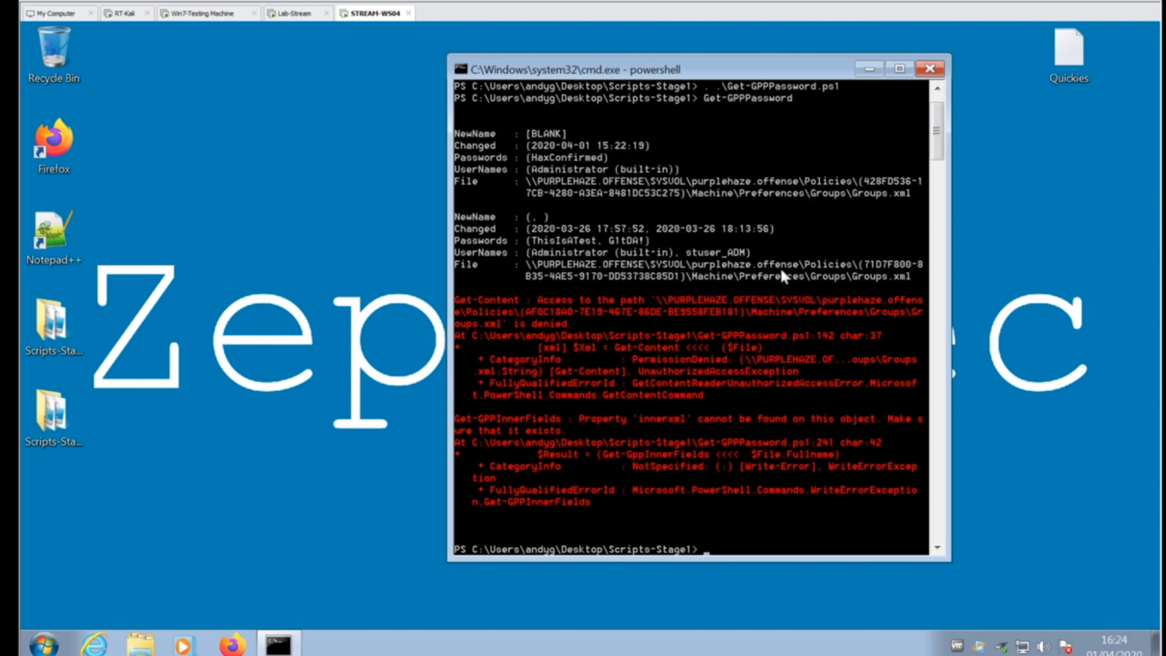
{"action": "scroll", "coordinate": [795, 279], "scroll_direction": "up", "scroll_amount": 2}
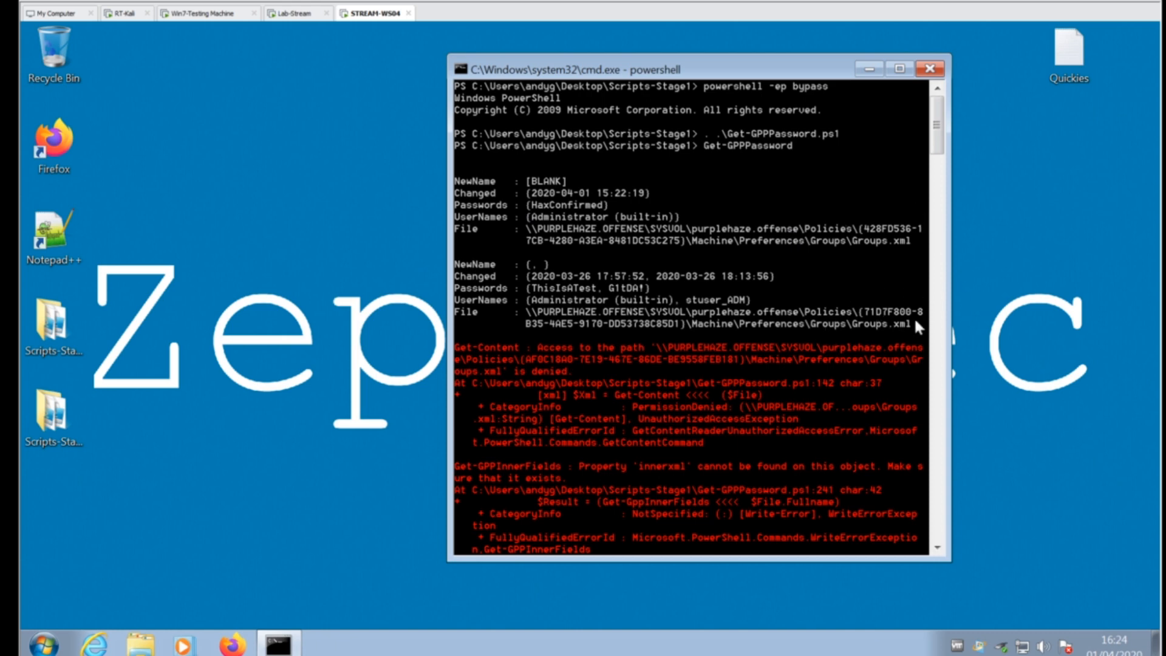
{"action": "left_click", "coordinate": [59, 14]}
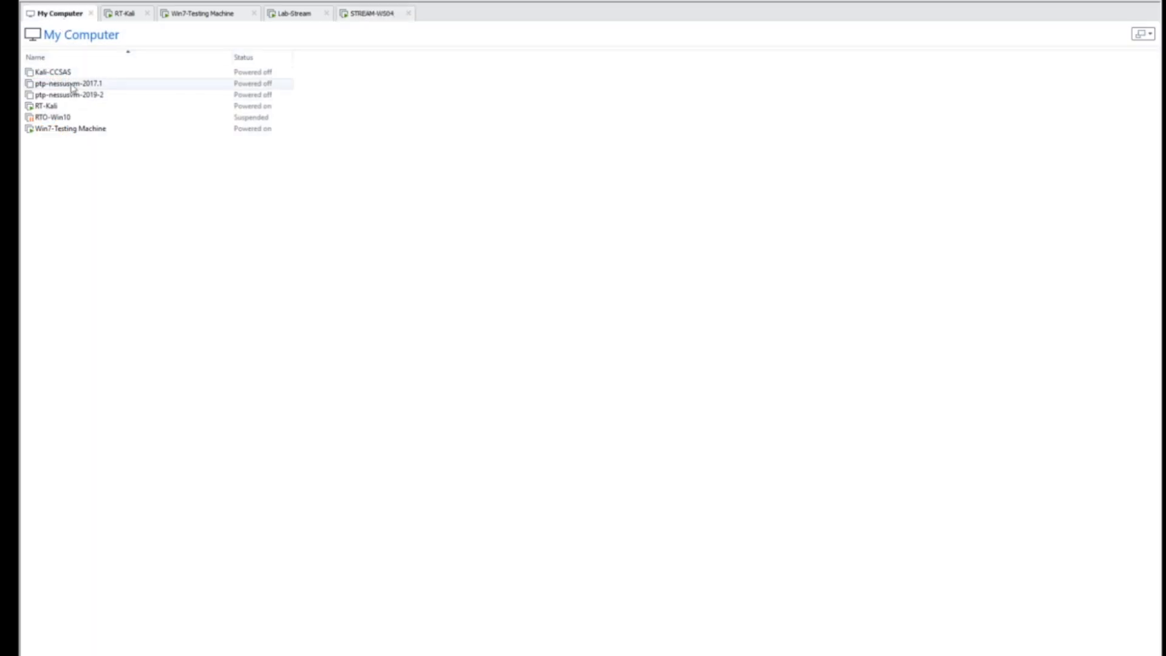
{"action": "left_click", "coordinate": [364, 14]}
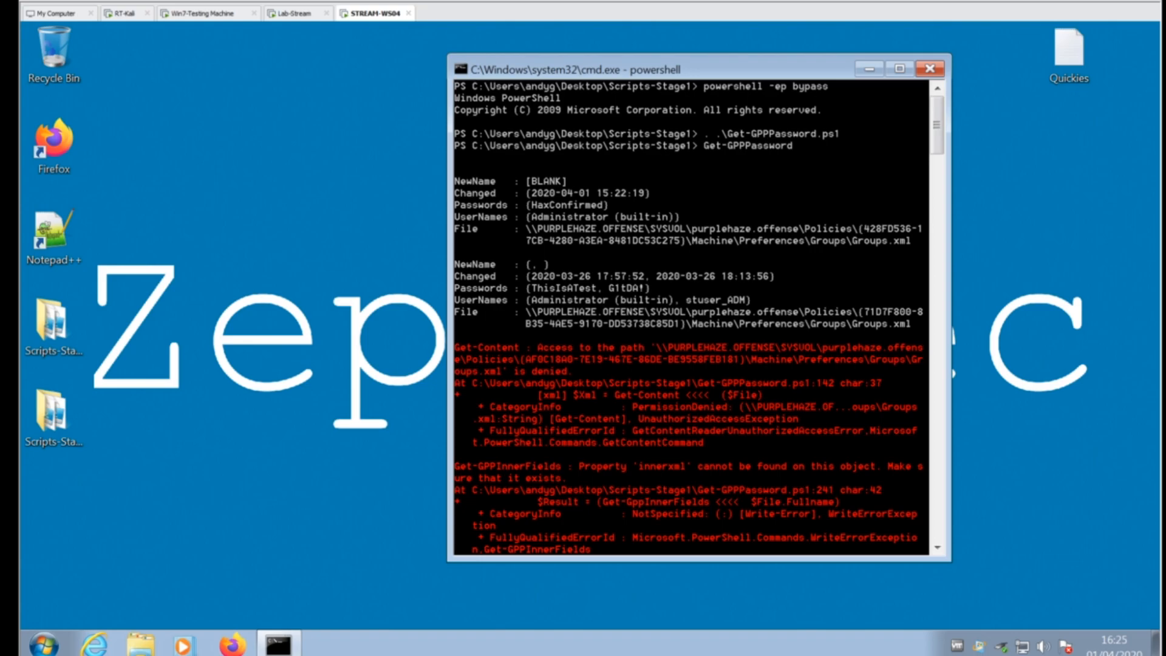
- Close the policy editor on Lab-Stream and browse Explorer to the localhost SYSVOL share
{"action": "left_click", "coordinate": [291, 14]}
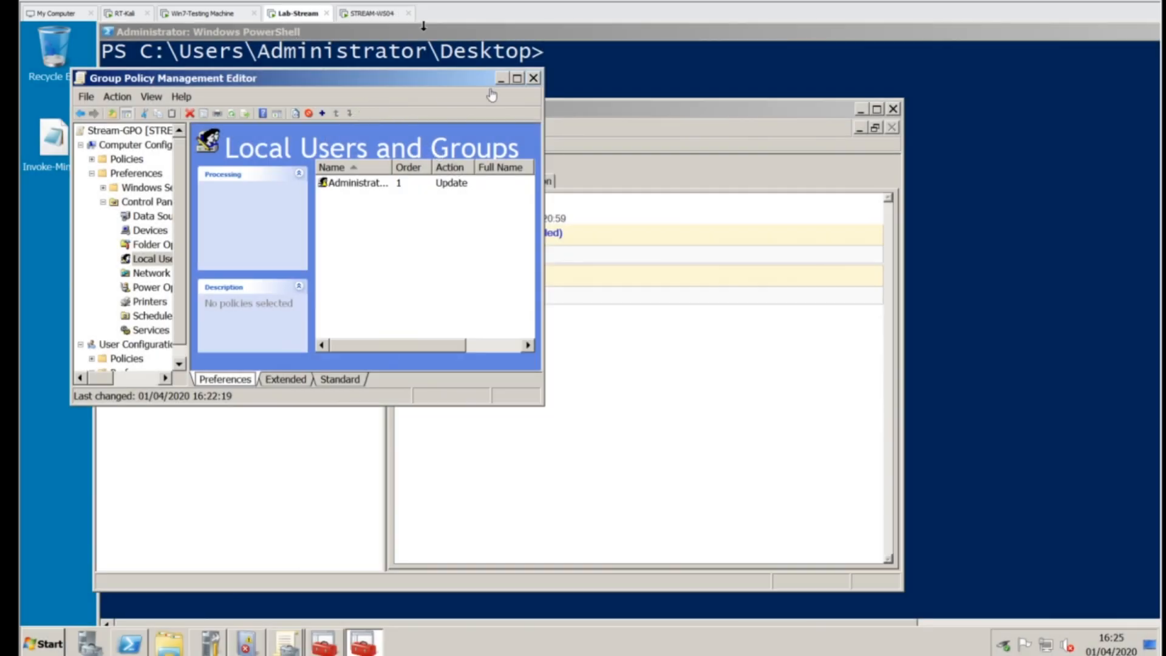
{"action": "left_click", "coordinate": [533, 78]}
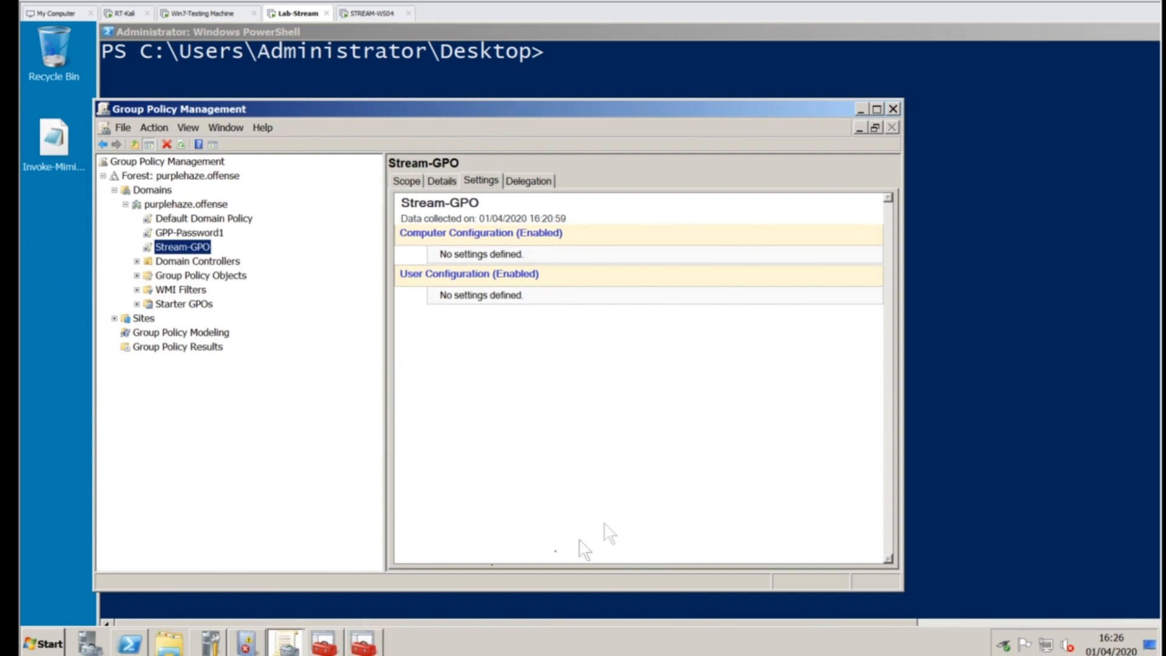
{"action": "left_click", "coordinate": [169, 643]}
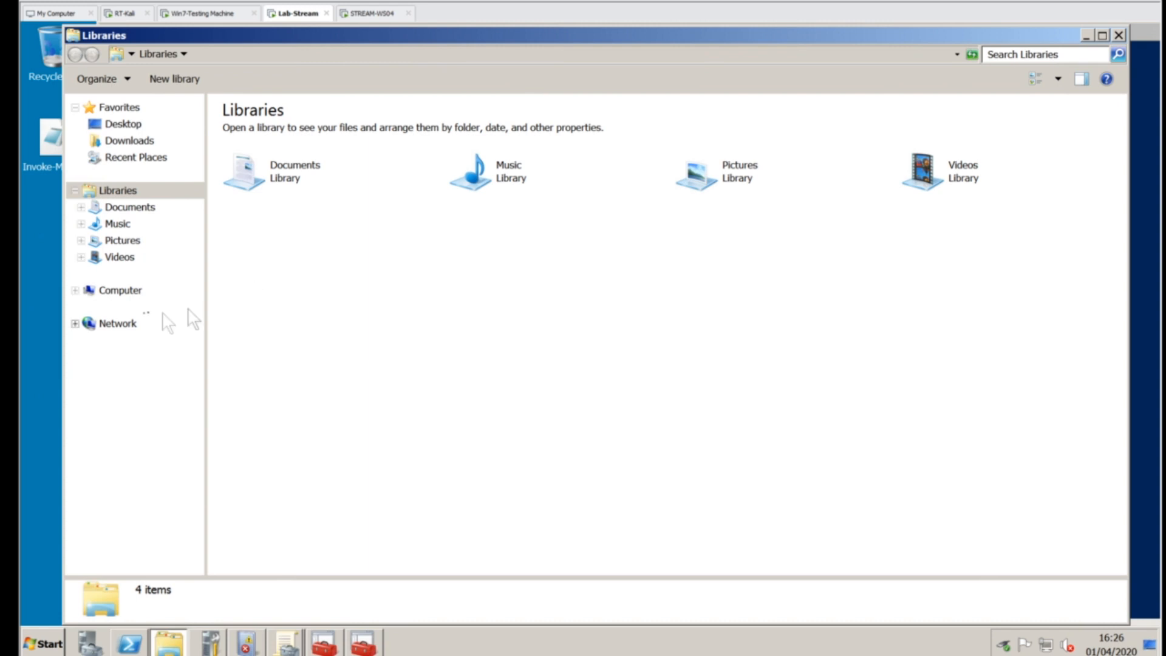
{"action": "left_click", "coordinate": [120, 290]}
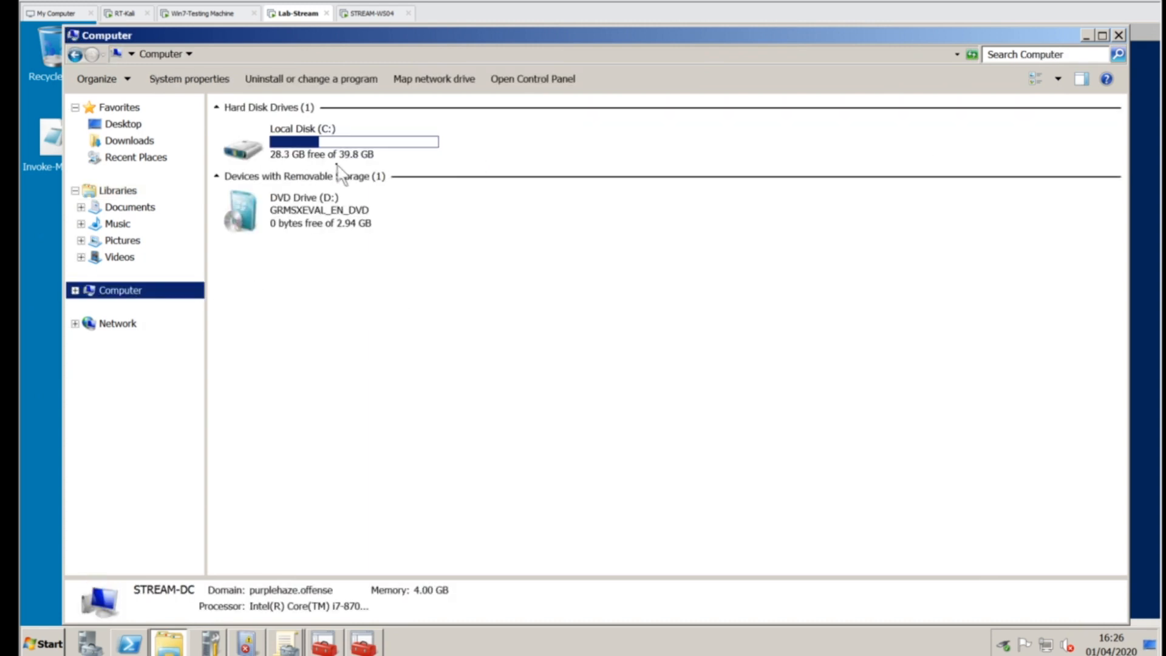
{"action": "double_click", "coordinate": [338, 147]}
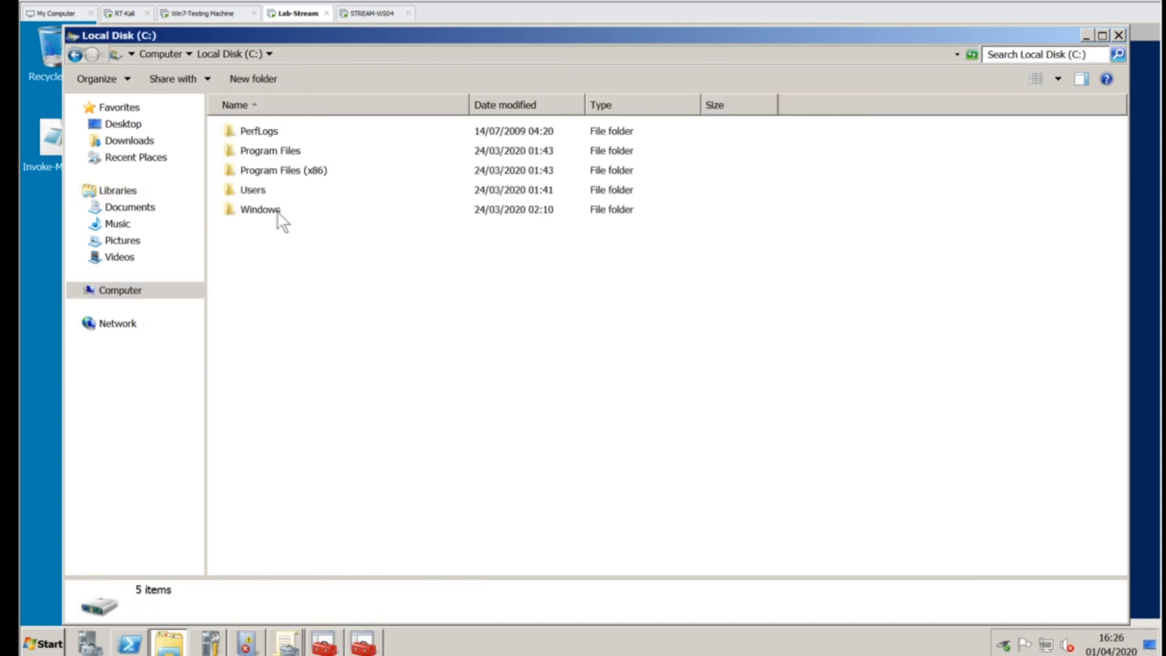
{"action": "left_click", "coordinate": [331, 57]}
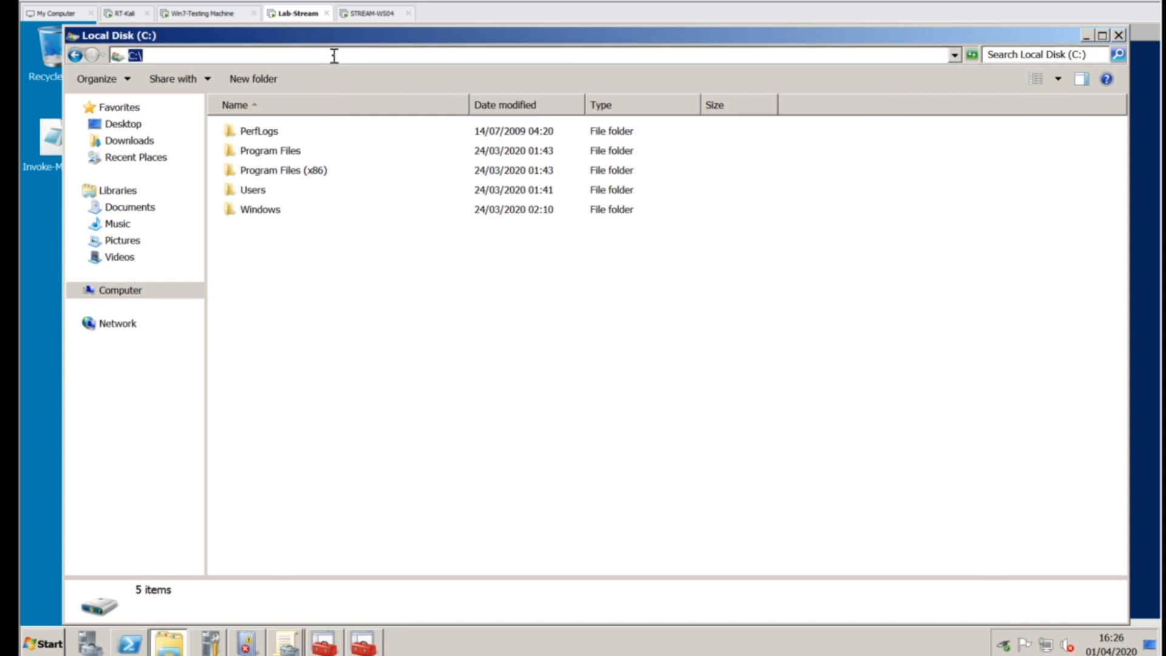
{"action": "type", "text": "localhost\\"}
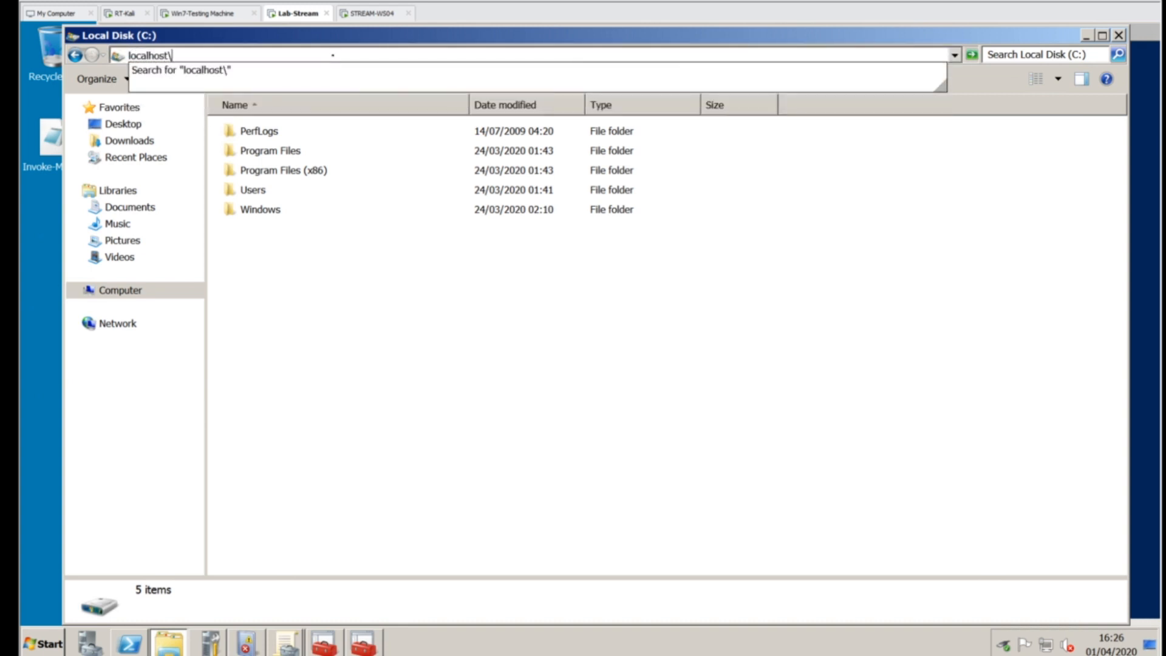
{"action": "type", "text": "SYSVOL"}
{"action": "key", "text": "Return"}
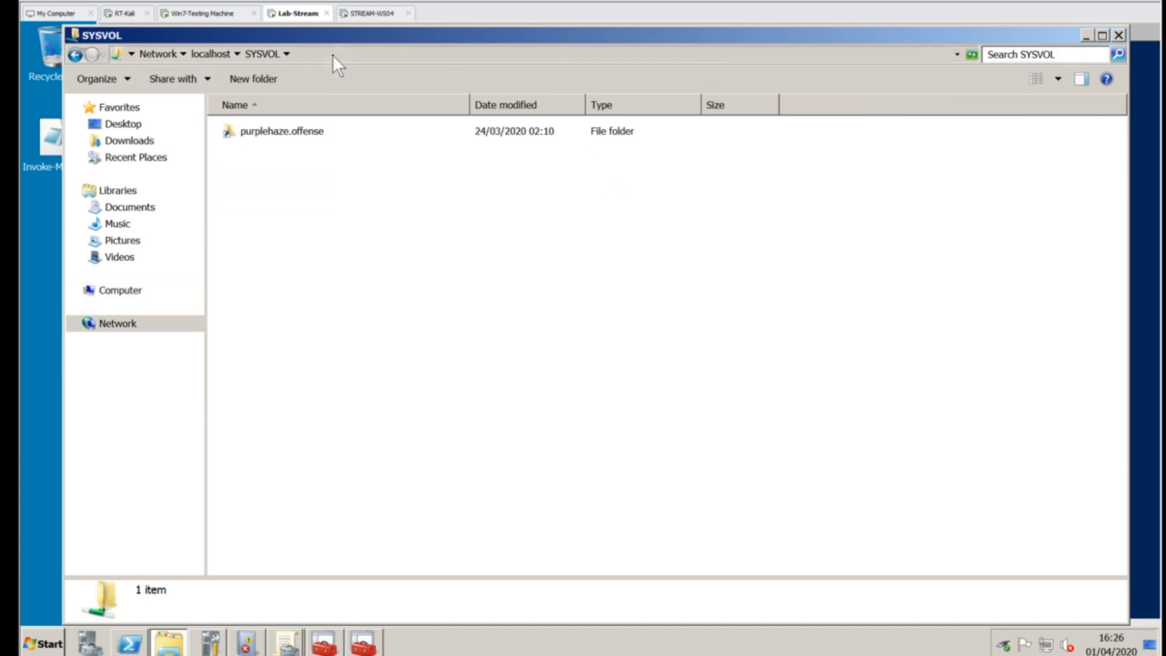
- Open purplehaze.offense > Policies > newest GUID > Machine > Preferences > Groups and select Groups.xml
{"action": "double_click", "coordinate": [299, 136]}
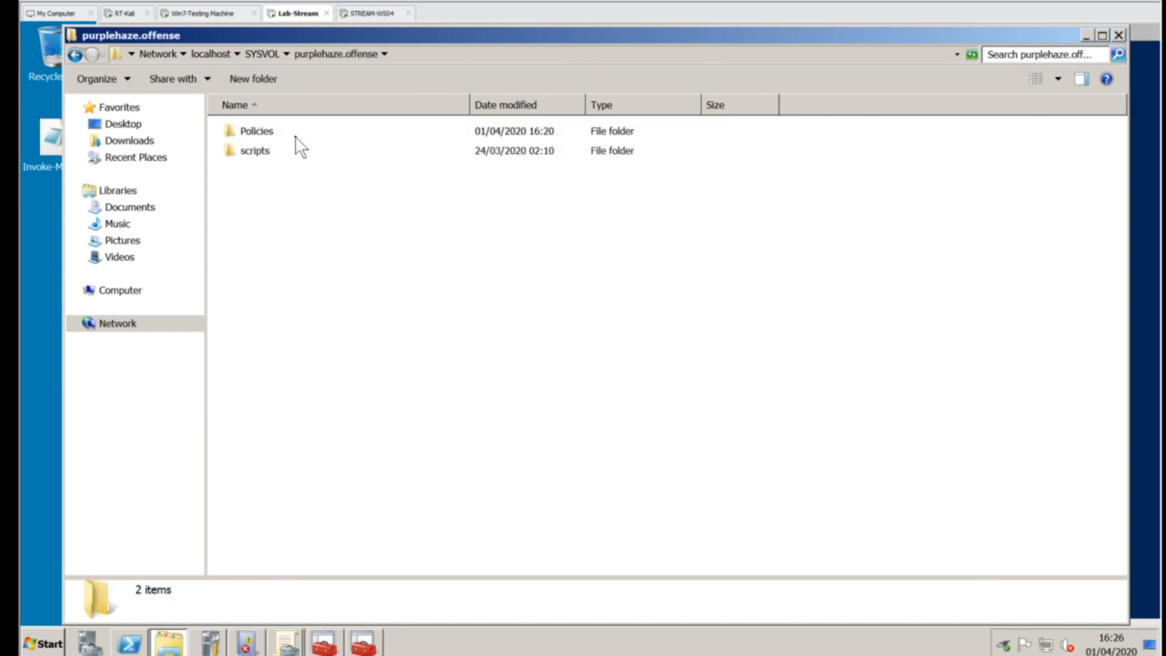
{"action": "double_click", "coordinate": [286, 135]}
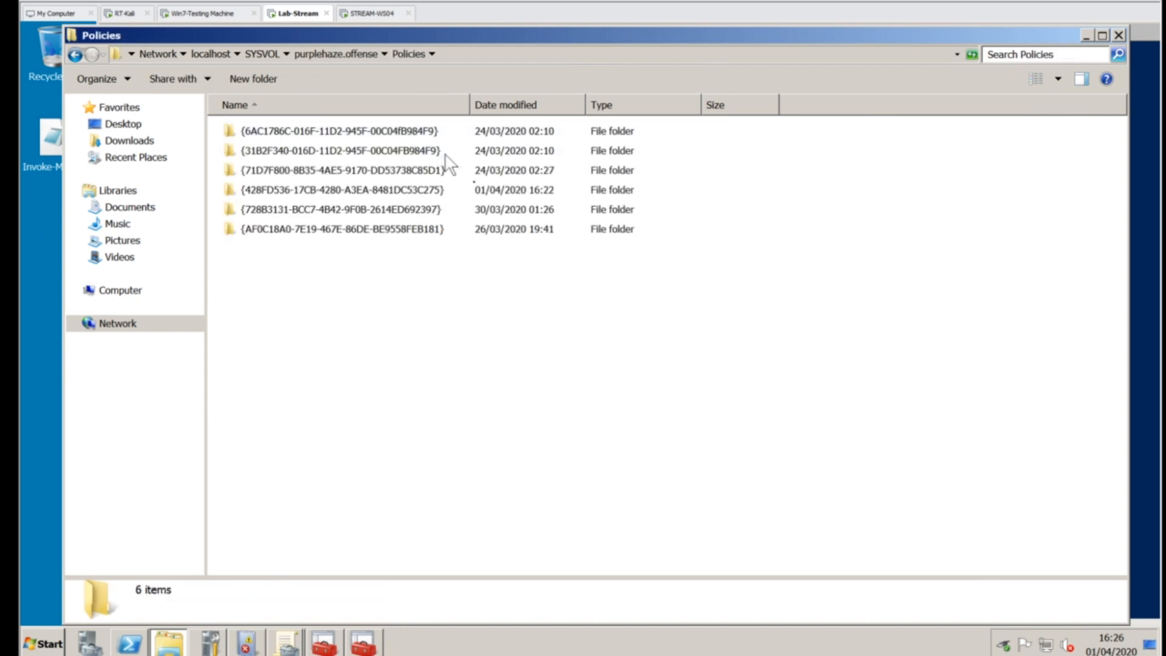
{"action": "left_click", "coordinate": [528, 104]}
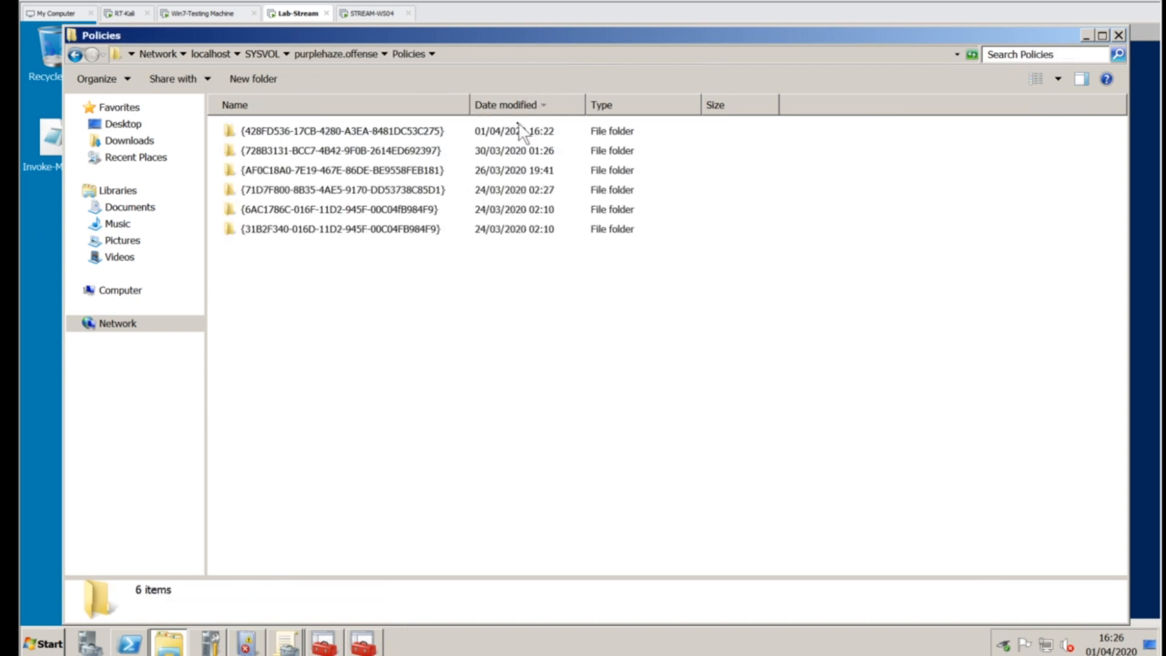
{"action": "double_click", "coordinate": [340, 131]}
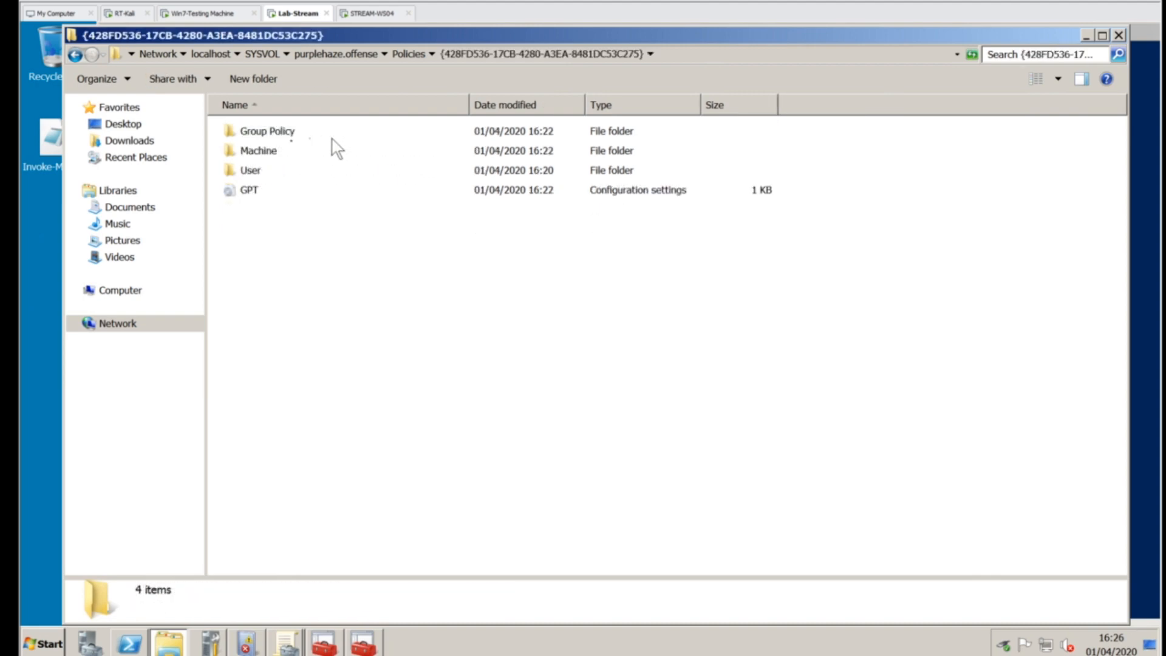
{"action": "double_click", "coordinate": [268, 151]}
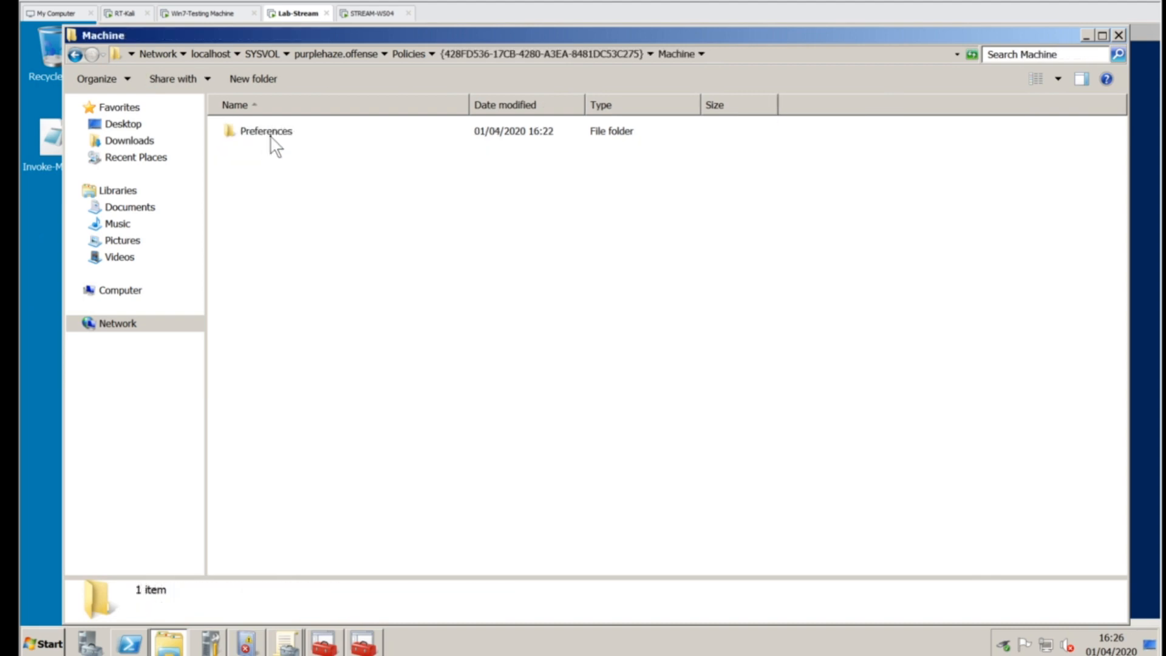
{"action": "double_click", "coordinate": [272, 132]}
{"action": "left_click", "coordinate": [276, 134]}
{"action": "double_click", "coordinate": [256, 131]}
{"action": "left_click", "coordinate": [265, 132]}
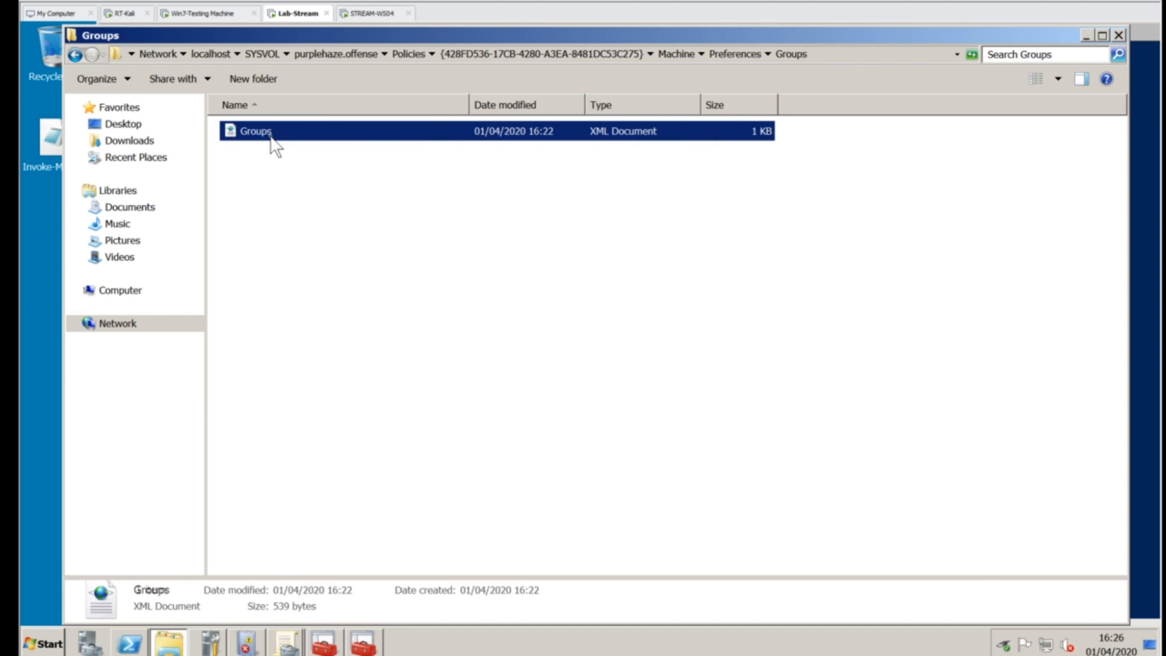
- View Groups.xml in Notepad down to its cpassword value, then close it
{"action": "right_click", "coordinate": [269, 134]}
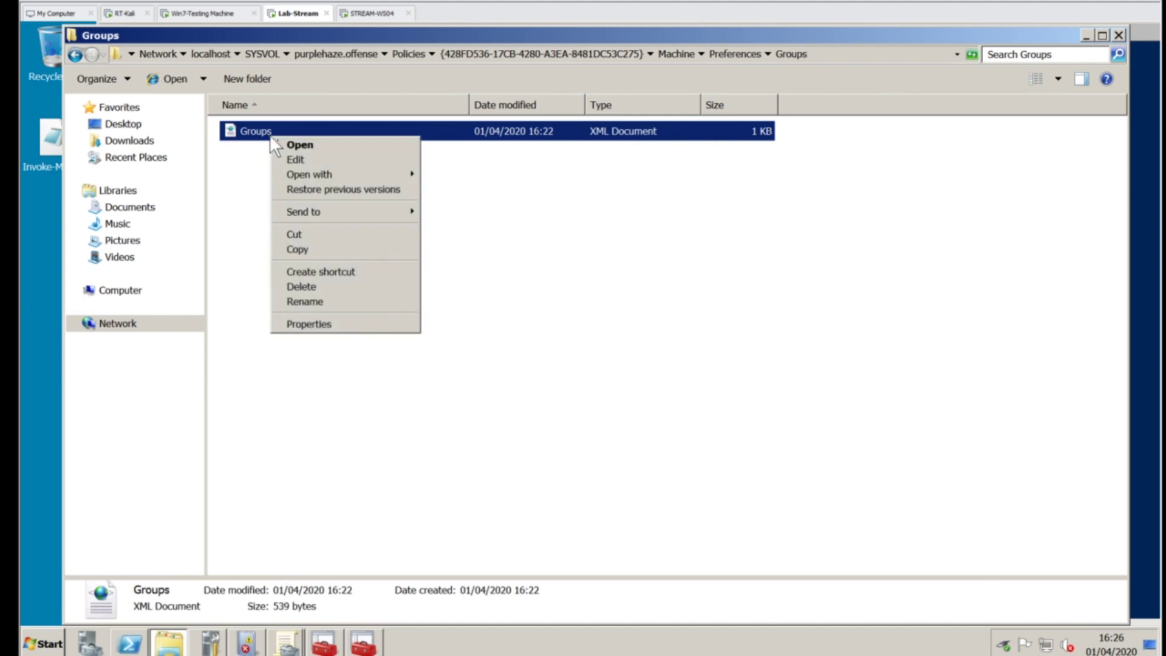
{"action": "left_click", "coordinate": [325, 158]}
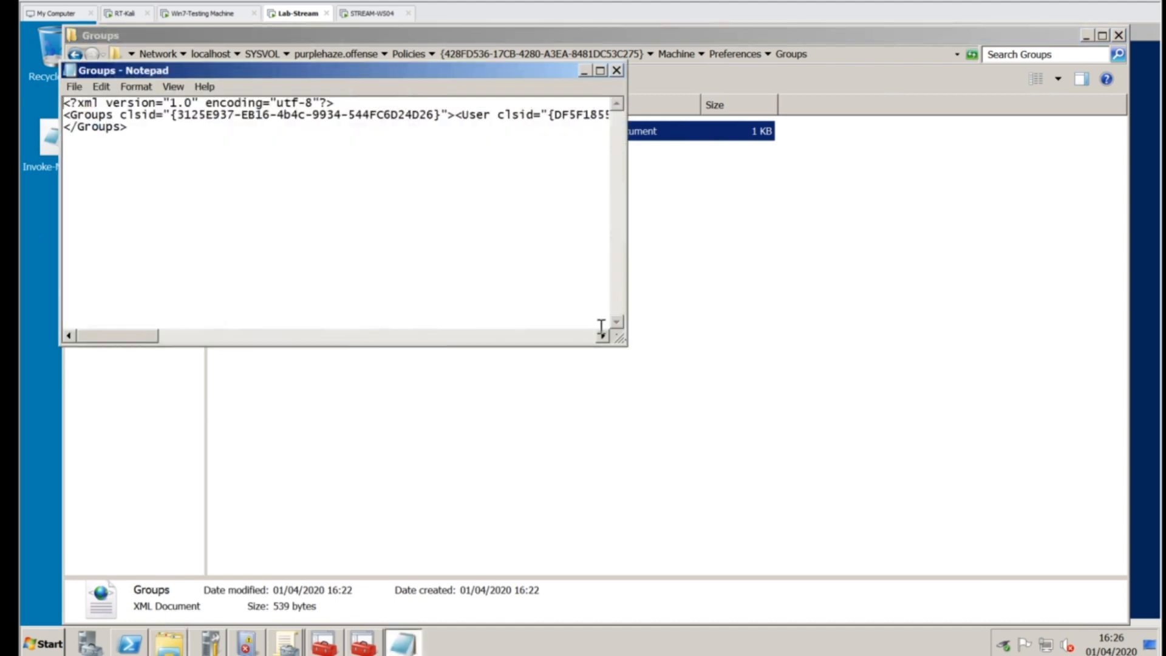
{"action": "left_click_drag", "start_coordinate": [625, 342], "coordinate": [1006, 463]}
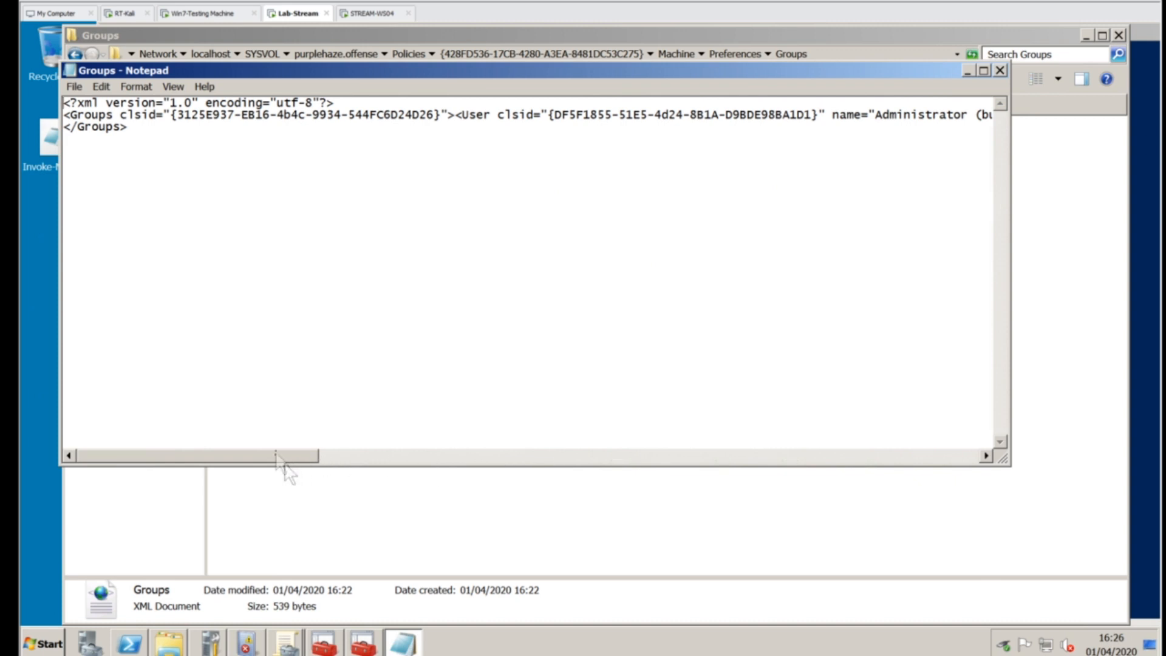
{"action": "left_click_drag", "start_coordinate": [294, 455], "coordinate": [804, 473]}
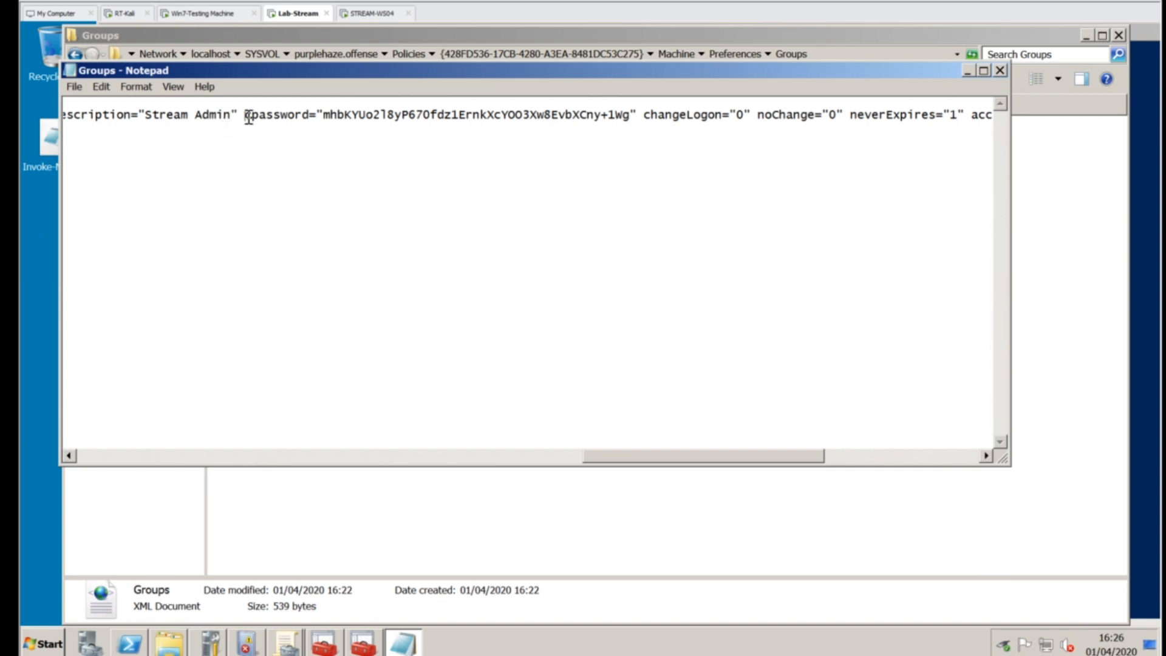
{"action": "scroll", "coordinate": [244, 115], "scroll_direction": "left", "scroll_amount": 10}
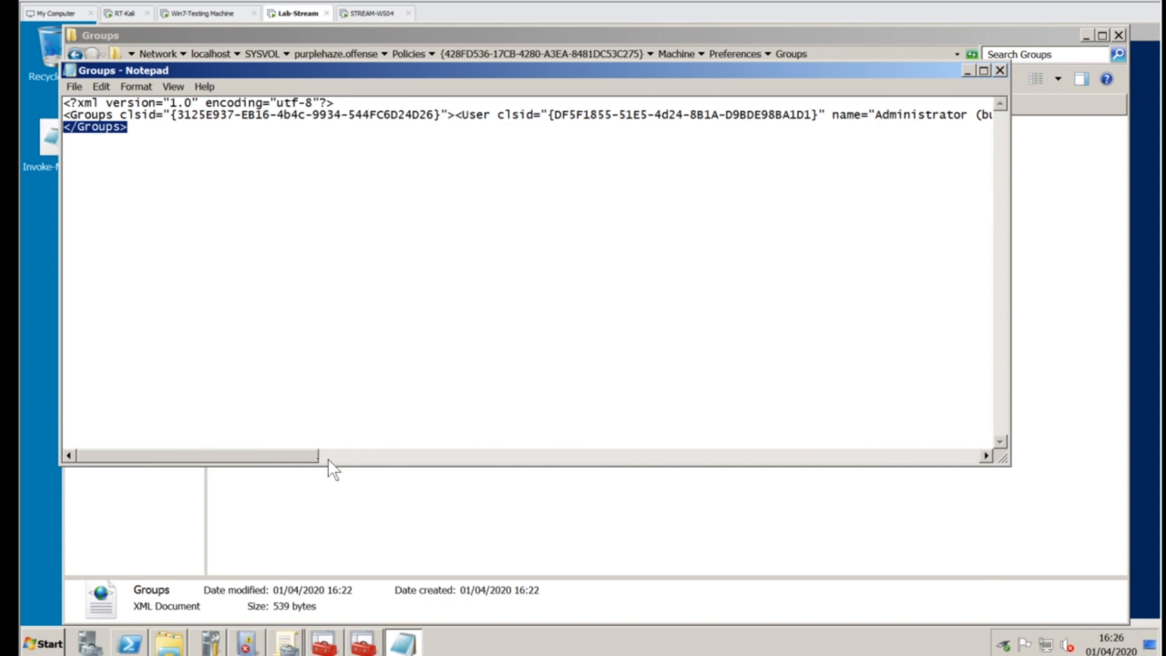
{"action": "left_click_drag", "start_coordinate": [301, 457], "coordinate": [816, 460]}
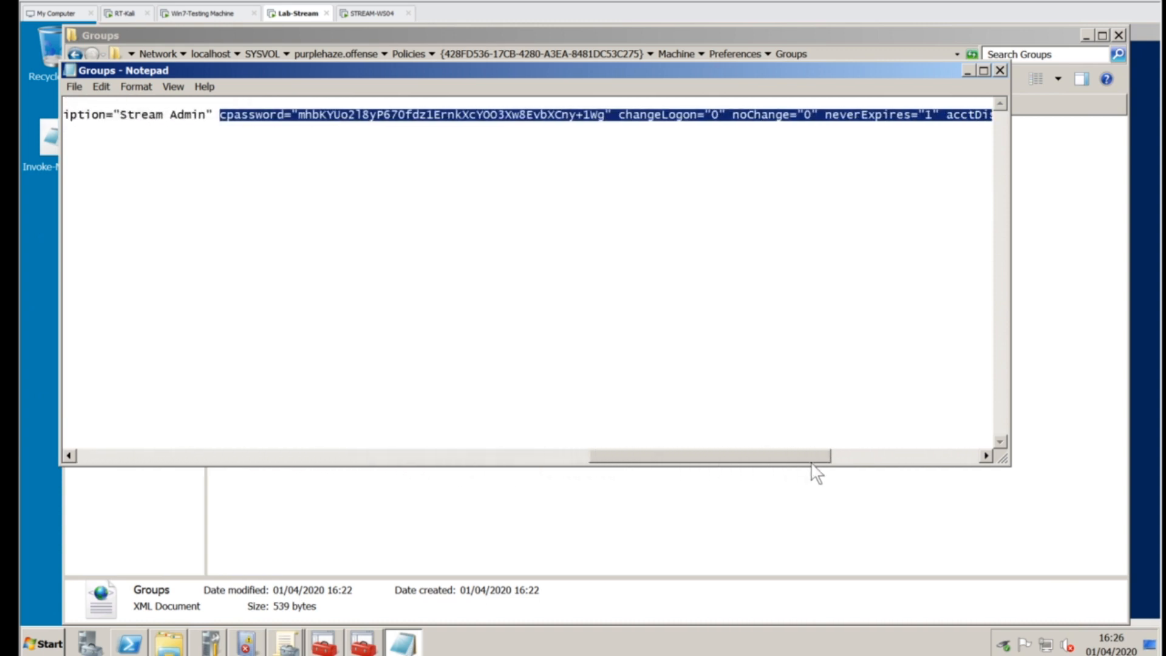
{"action": "left_click", "coordinate": [355, 125]}
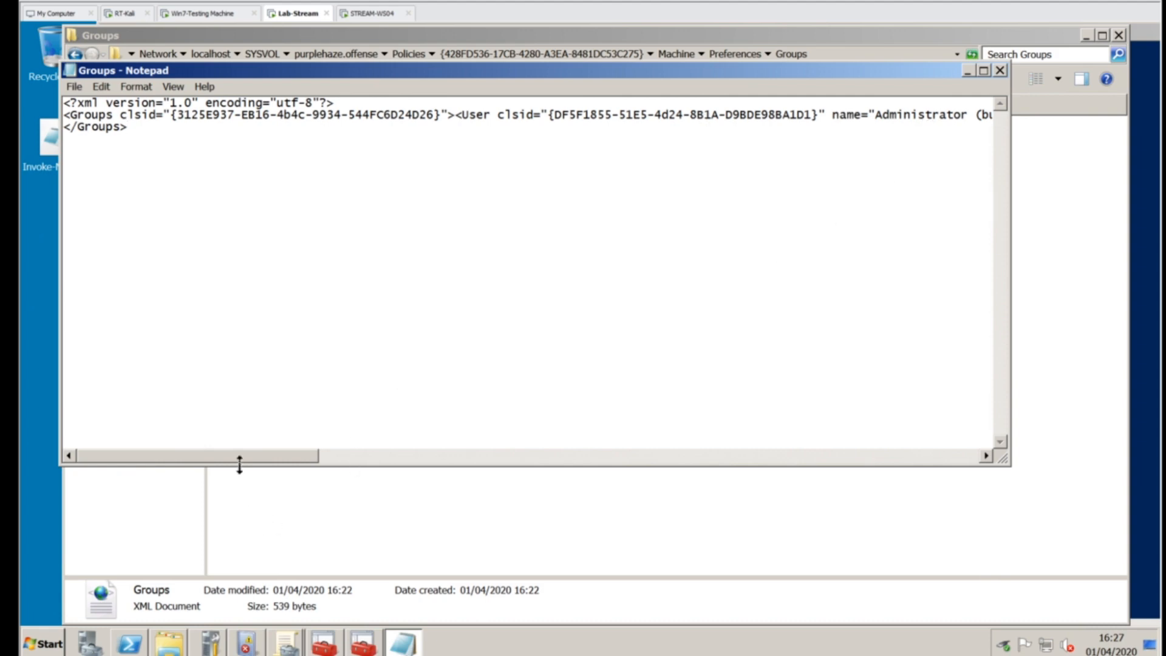
{"action": "mouse_move", "coordinate": [244, 456]}
{"action": "left_mouse_down"}
{"action": "mouse_move", "coordinate": [860, 460]}
{"action": "mouse_move", "coordinate": [752, 458]}
{"action": "left_mouse_up"}
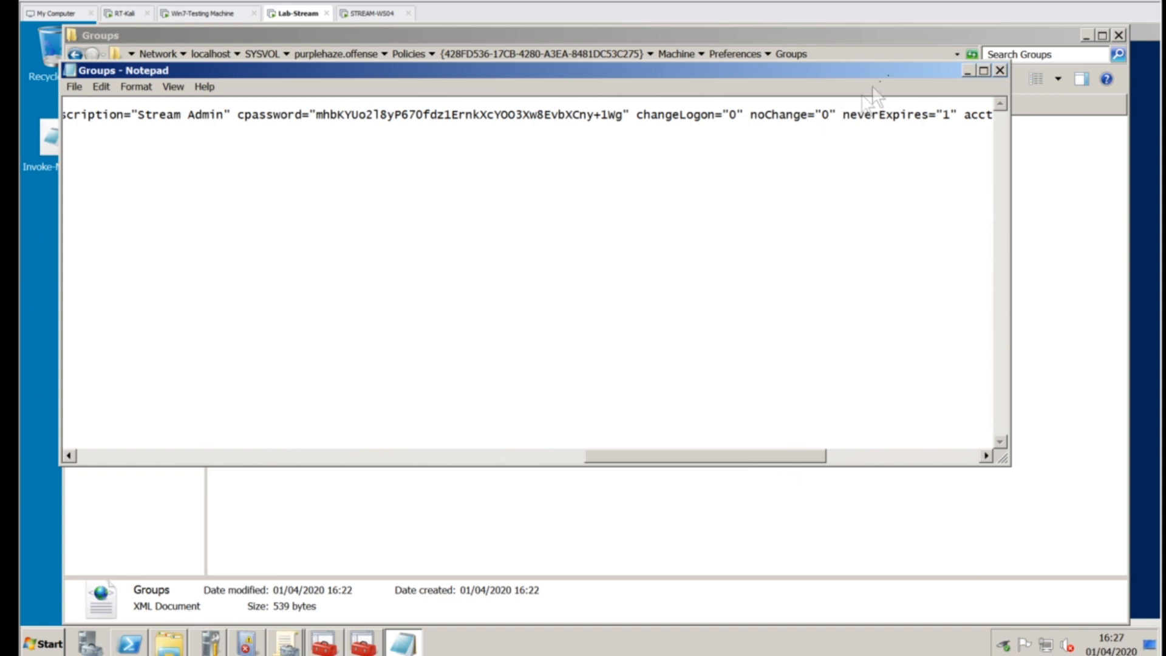
{"action": "left_click", "coordinate": [967, 71]}
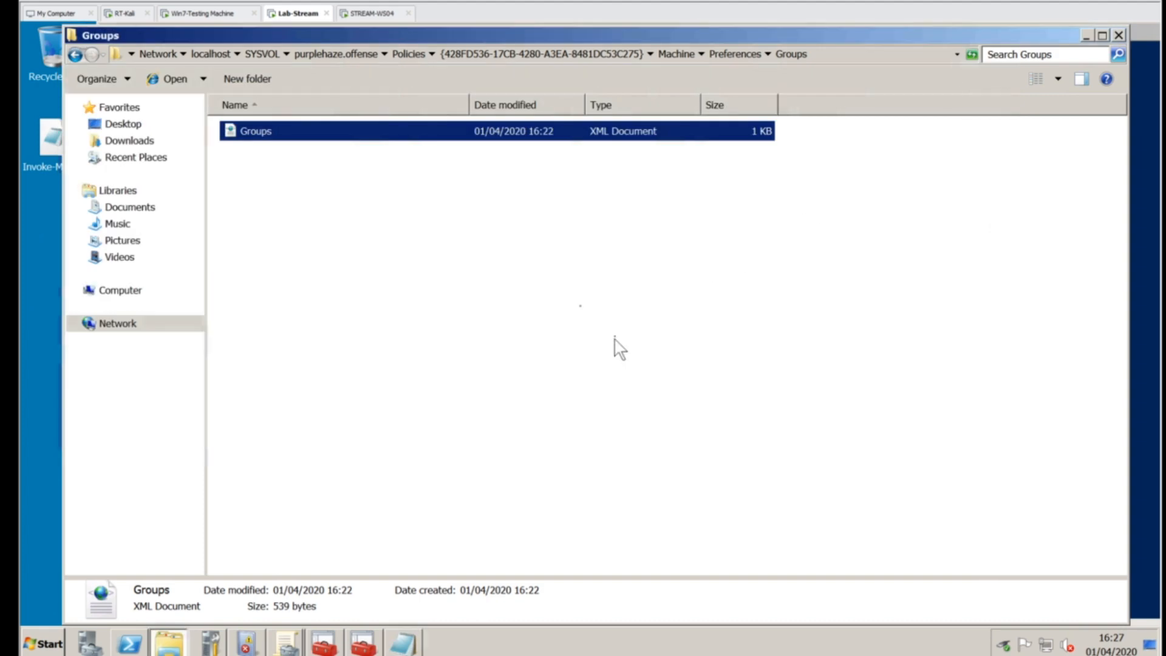
- Bring up the Groups file's properties in Explorer
{"action": "left_click", "coordinate": [510, 227]}
{"action": "left_click", "coordinate": [497, 138]}
{"action": "right_click", "coordinate": [498, 136]}
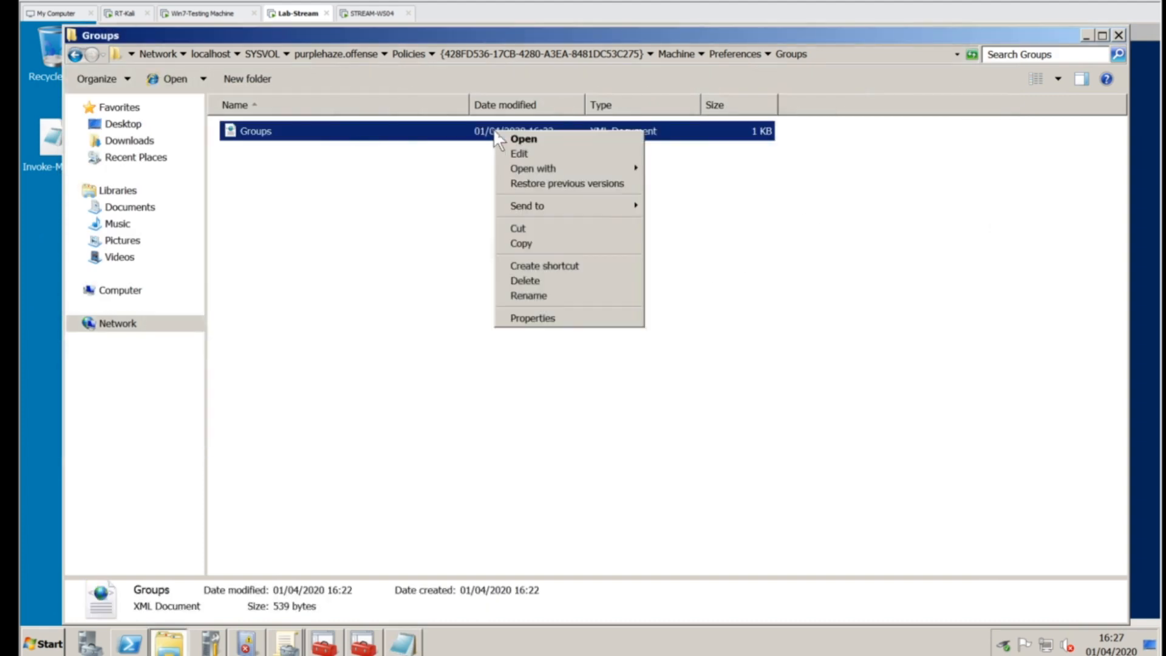
{"action": "left_click", "coordinate": [546, 322]}
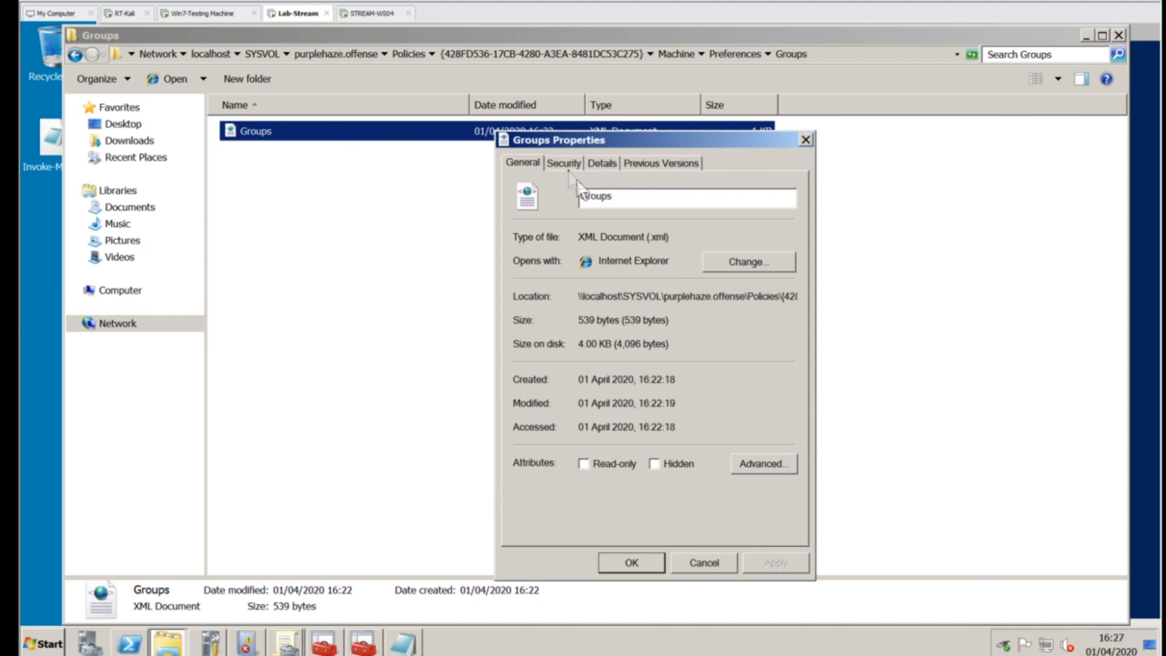
- Permanently delete the Groups file and create a new empty text document named Groups.xml
{"action": "left_click", "coordinate": [805, 139]}
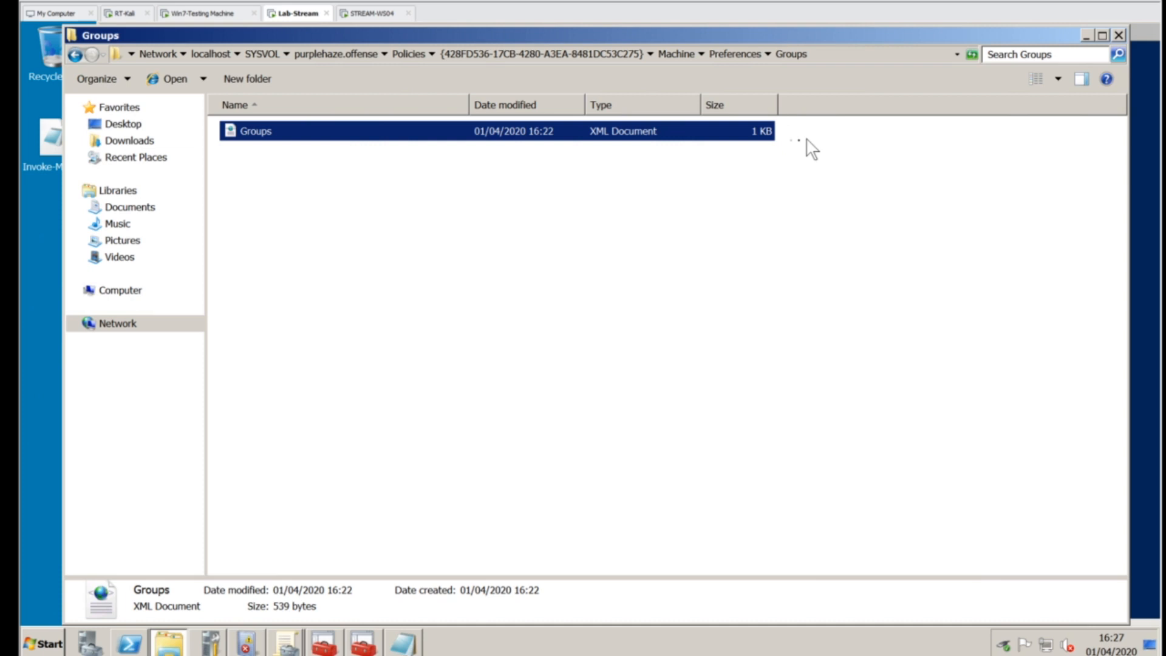
{"action": "key", "text": "Delete"}
{"action": "key", "text": "Return"}
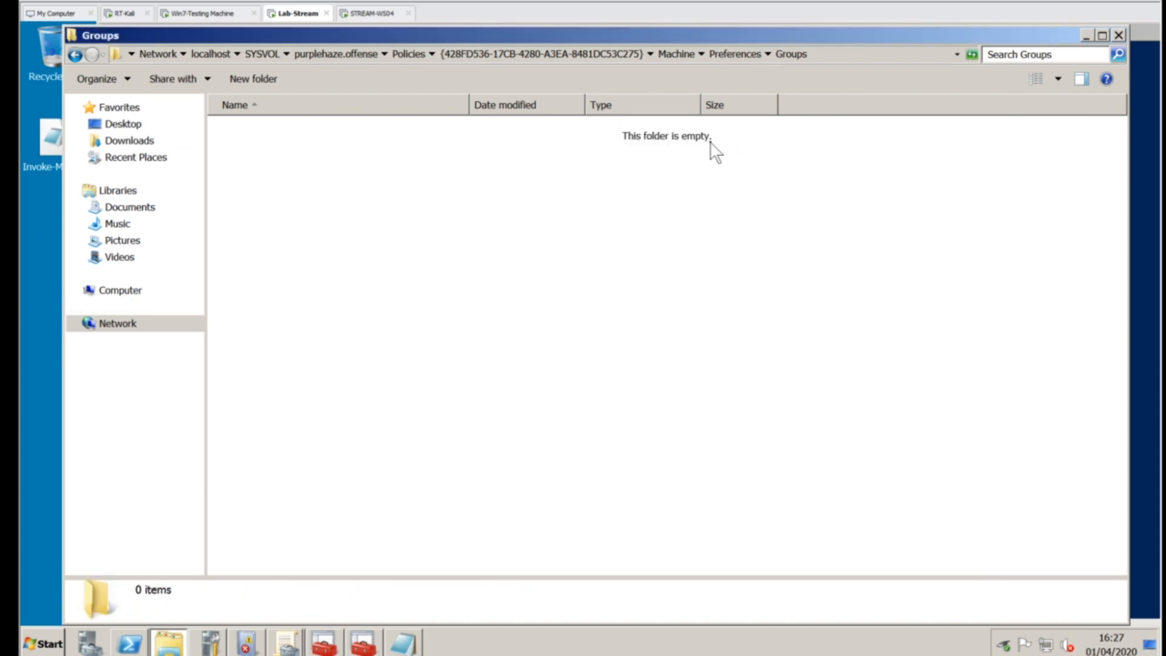
{"action": "right_click", "coordinate": [738, 219]}
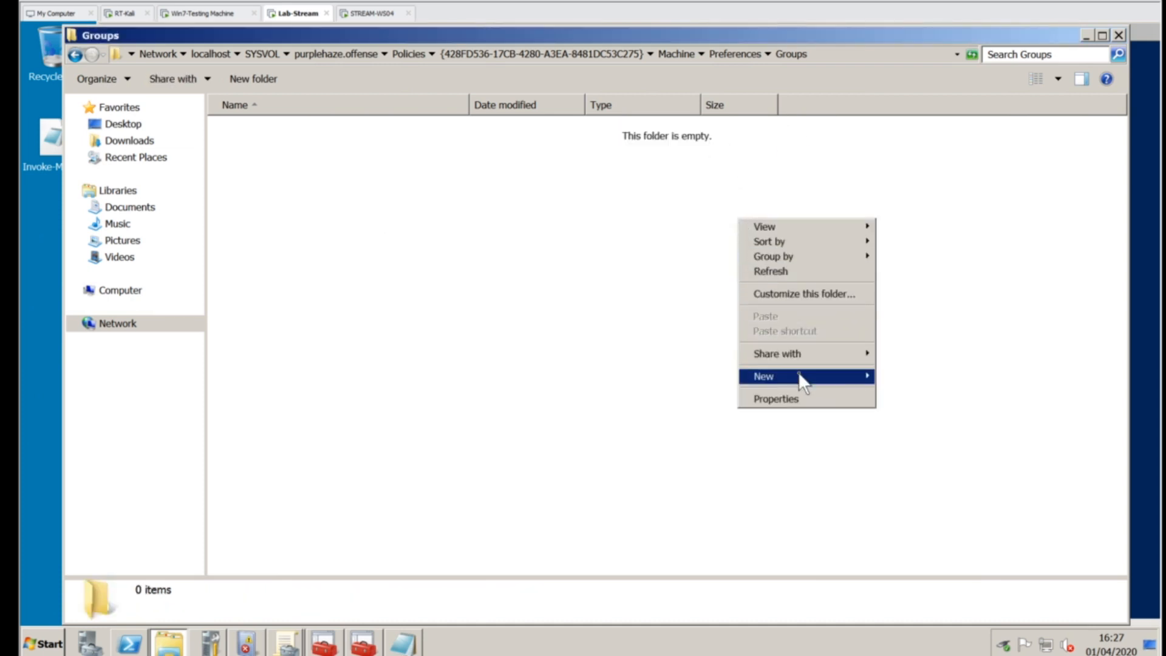
{"action": "mouse_move", "coordinate": [804, 376]}
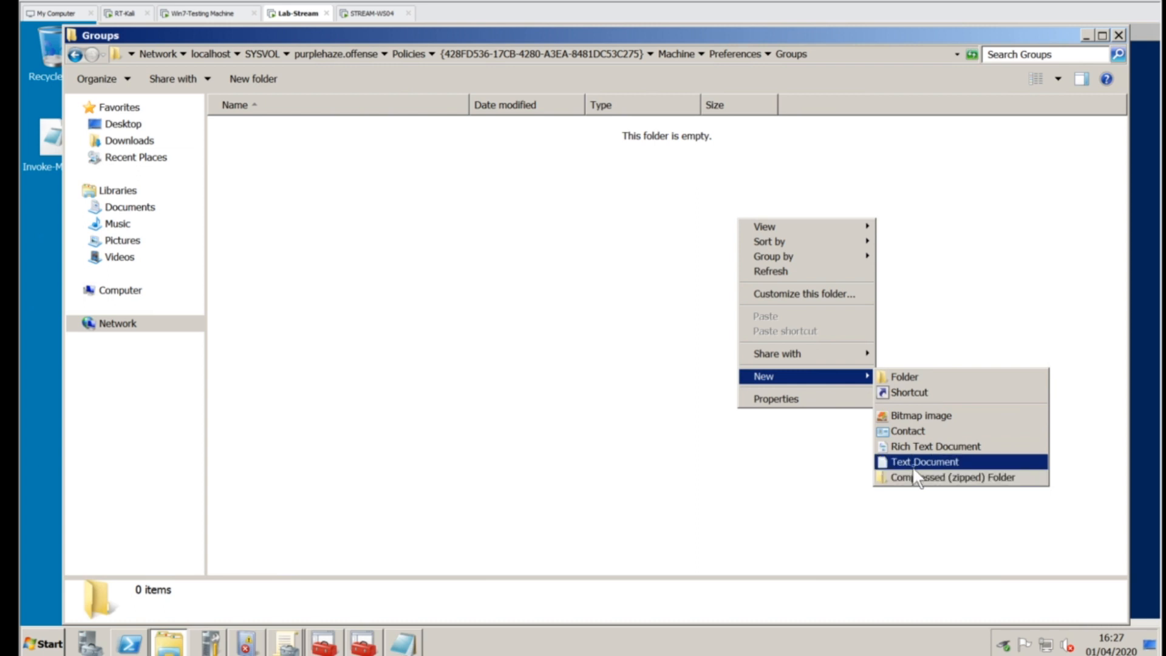
{"action": "left_click", "coordinate": [916, 462]}
{"action": "type", "text": "Gr"}
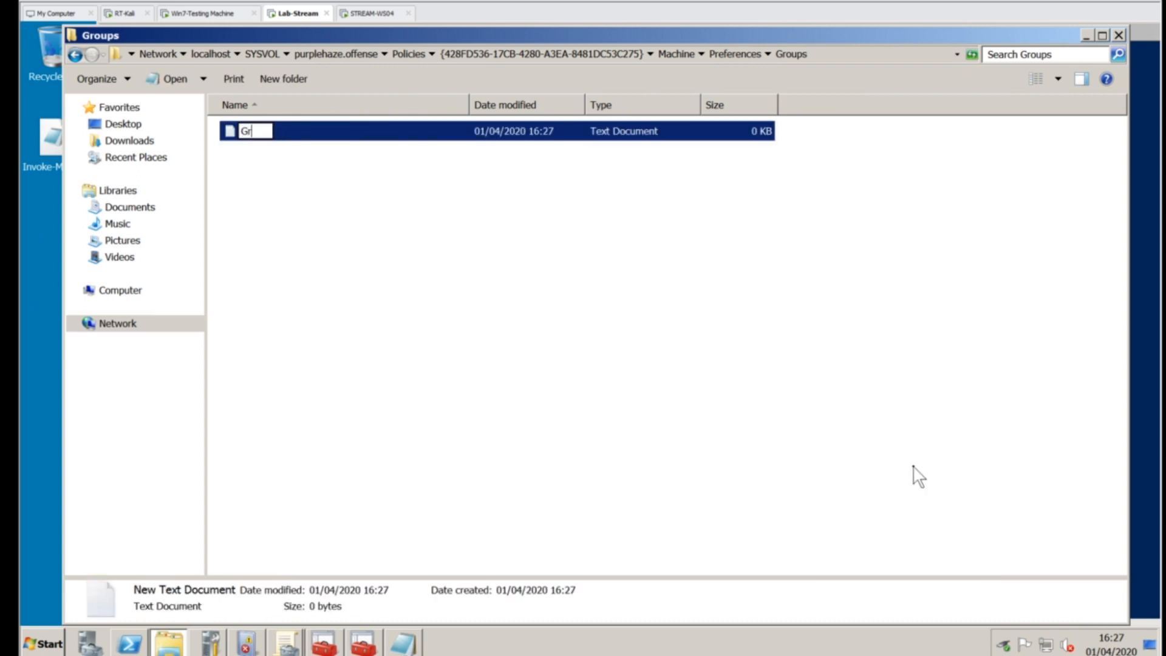
{"action": "type", "text": "oups.xml"}
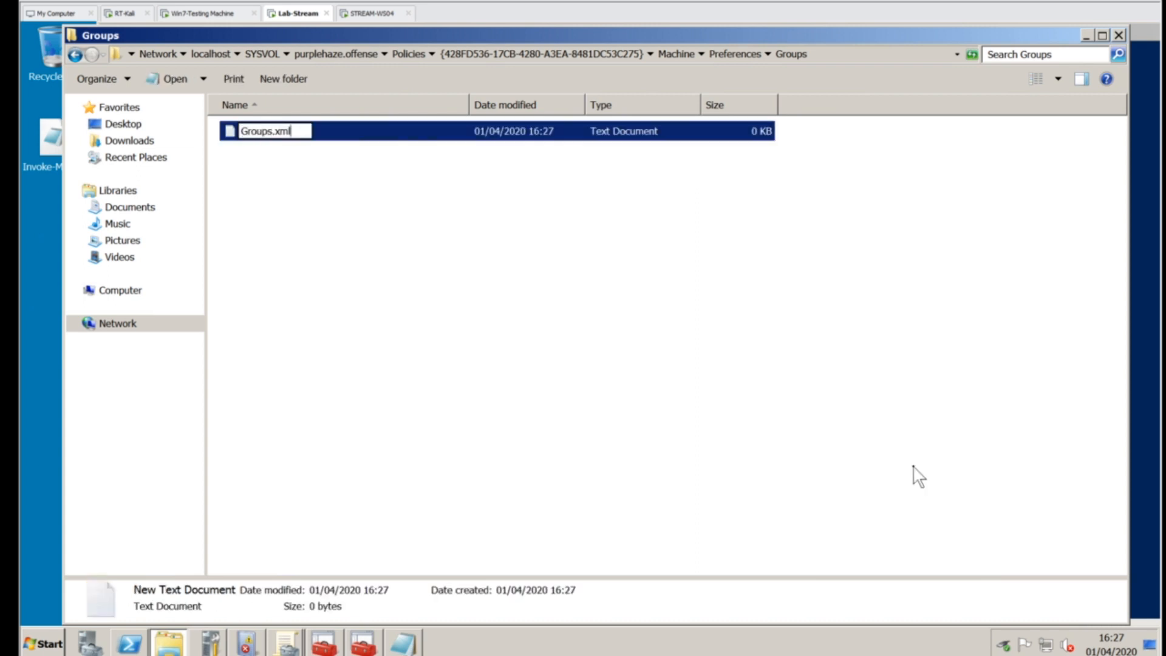
{"action": "key", "text": "Return"}
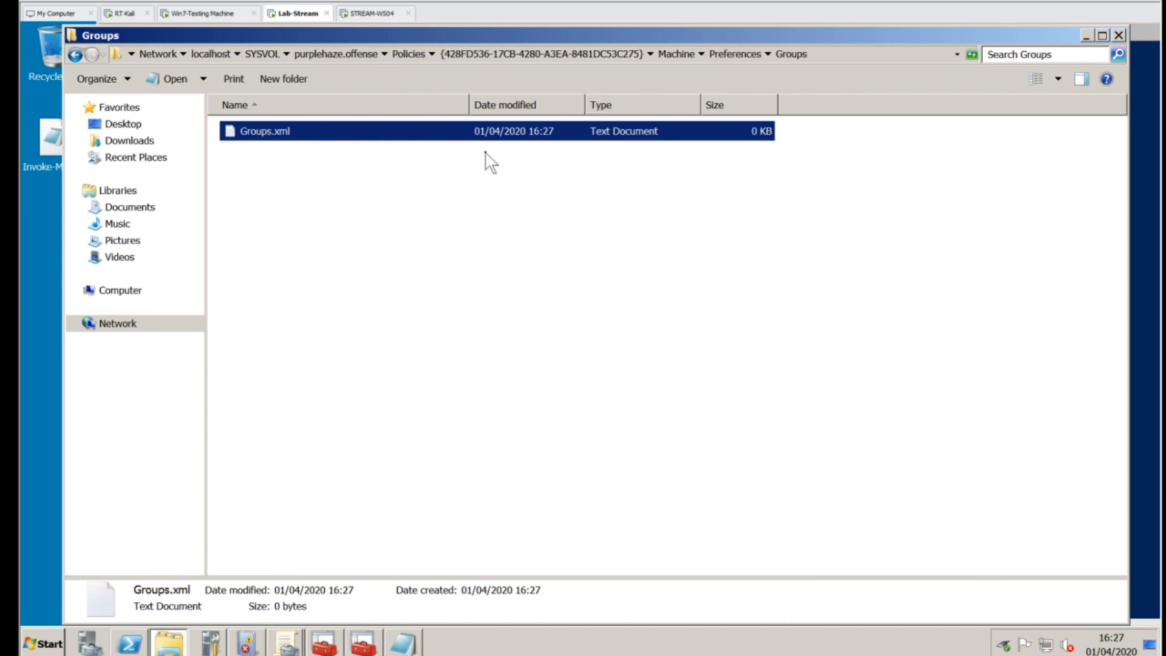
- Save the empty document from Notepad as Groups.xml with All Files type, replacing the existing file
{"action": "right_click", "coordinate": [479, 141]}
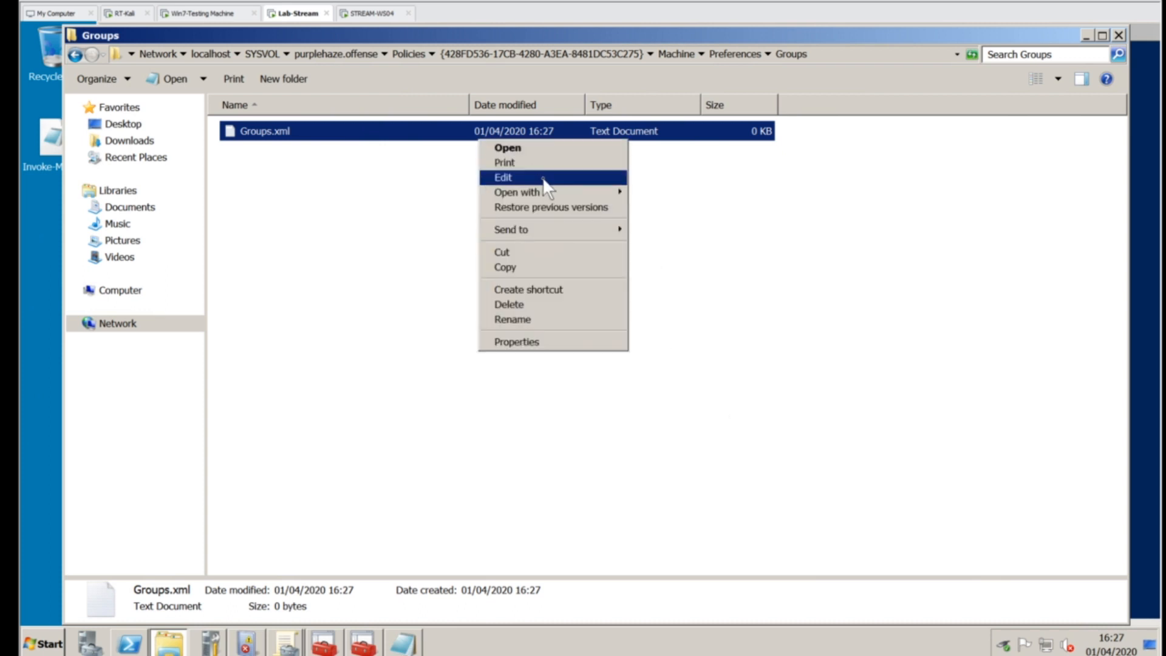
{"action": "left_click", "coordinate": [511, 178]}
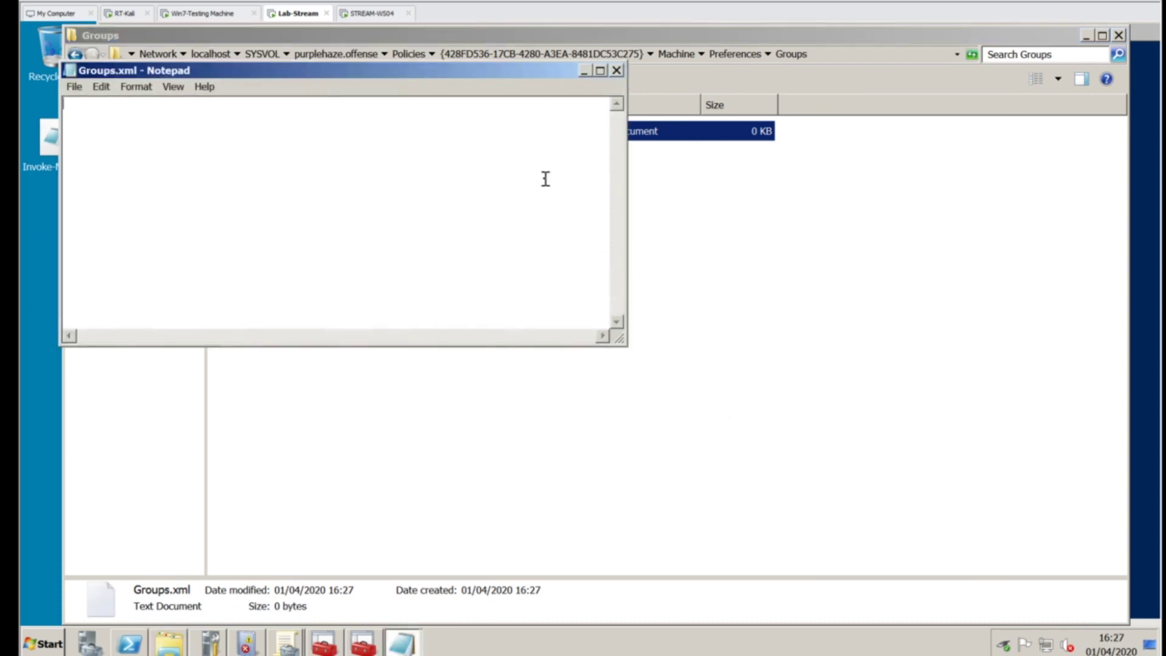
{"action": "left_click", "coordinate": [74, 87]}
{"action": "left_click", "coordinate": [110, 148]}
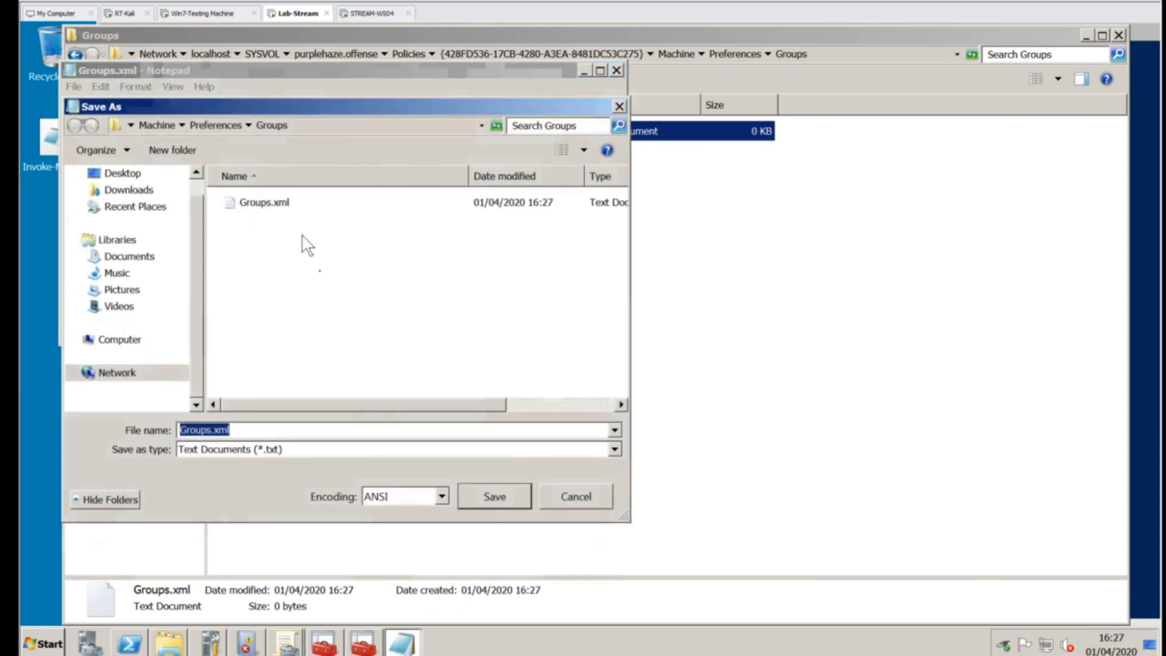
{"action": "left_click", "coordinate": [278, 449]}
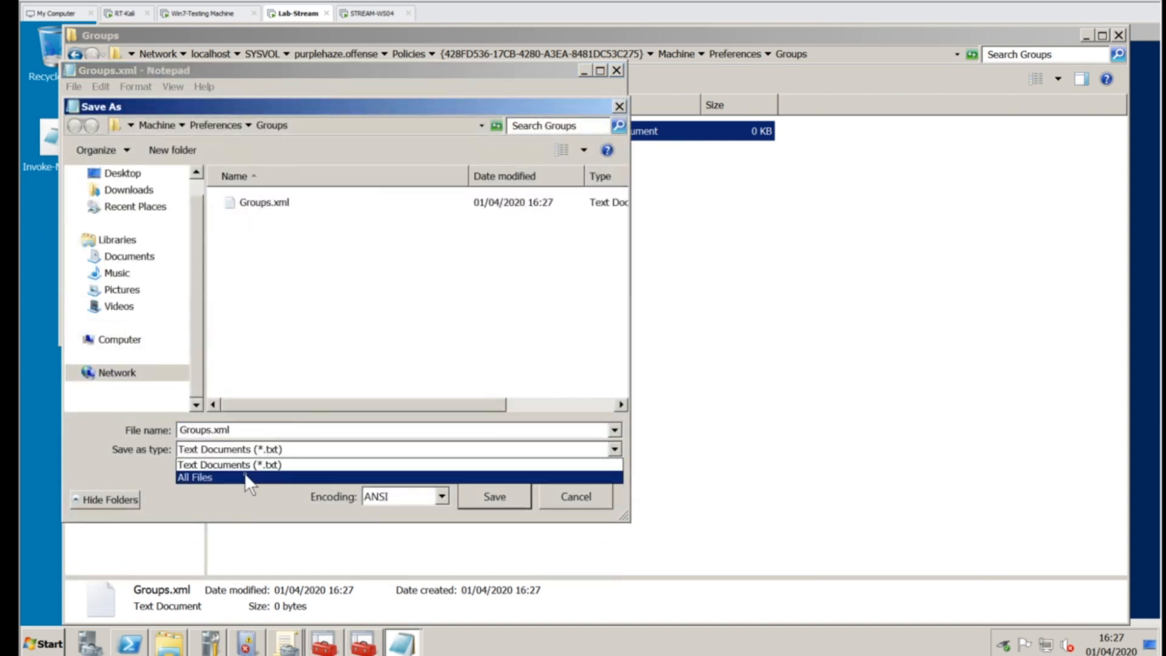
{"action": "left_click", "coordinate": [250, 478]}
{"action": "left_click", "coordinate": [494, 497]}
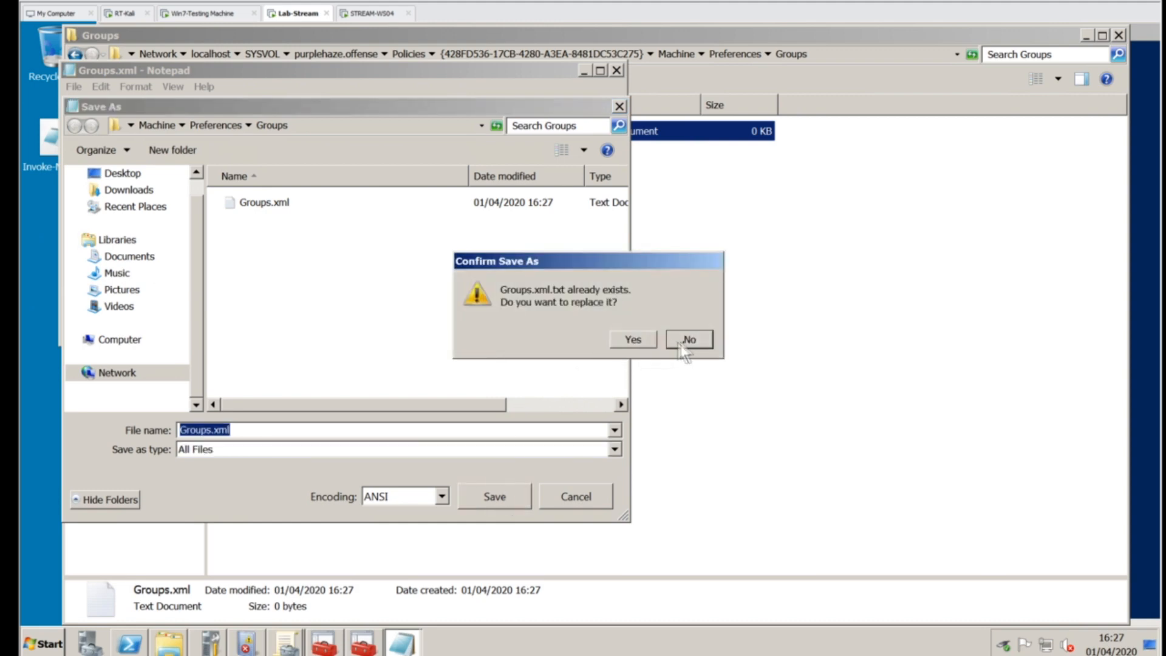
{"action": "left_click", "coordinate": [637, 339]}
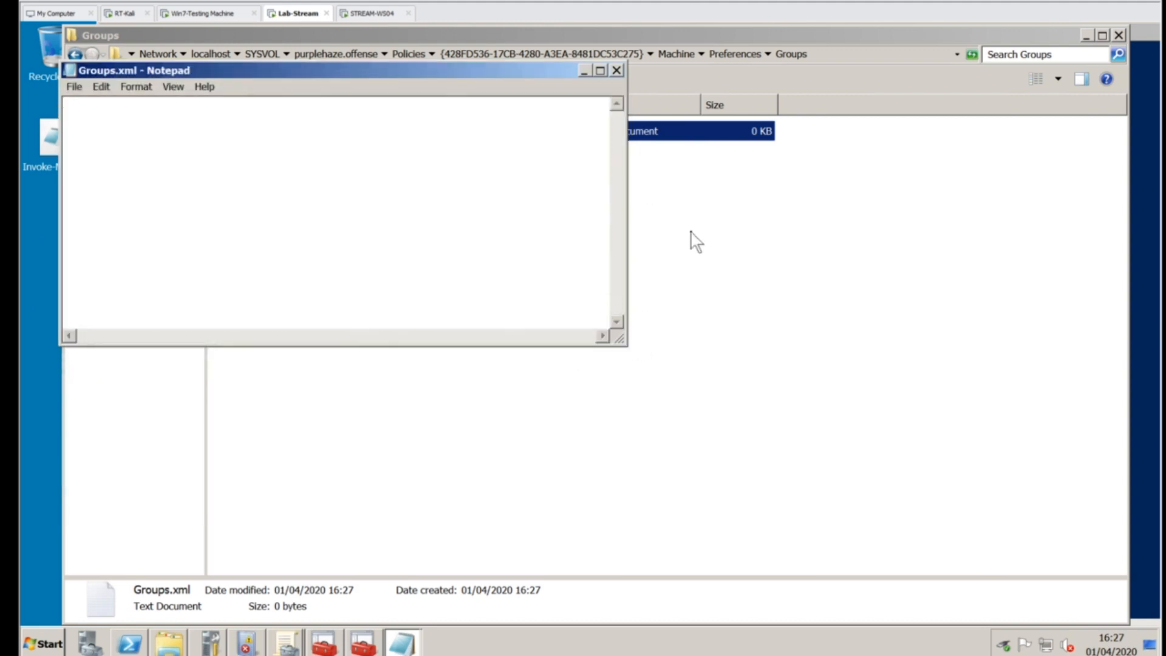
{"action": "left_click", "coordinate": [616, 72]}
{"action": "left_click", "coordinate": [383, 137]}
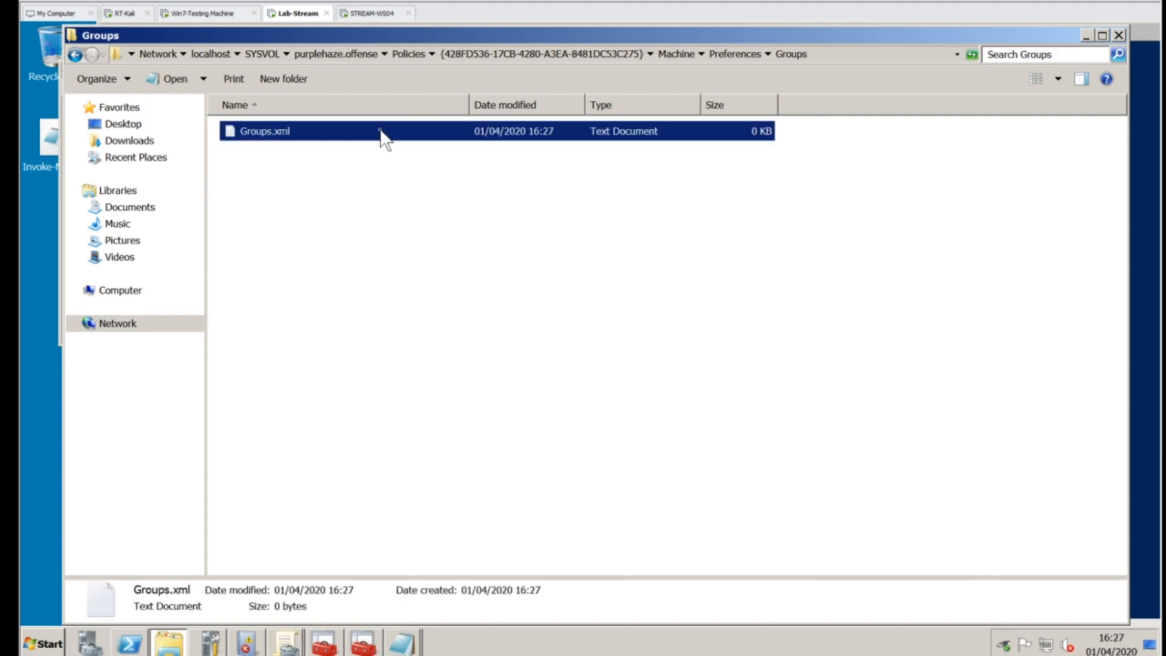
- Permanently delete Groups.xml again and bring the blank Notepad editor back to front
{"action": "key", "text": "shift+Delete"}
{"action": "key", "text": "Return"}
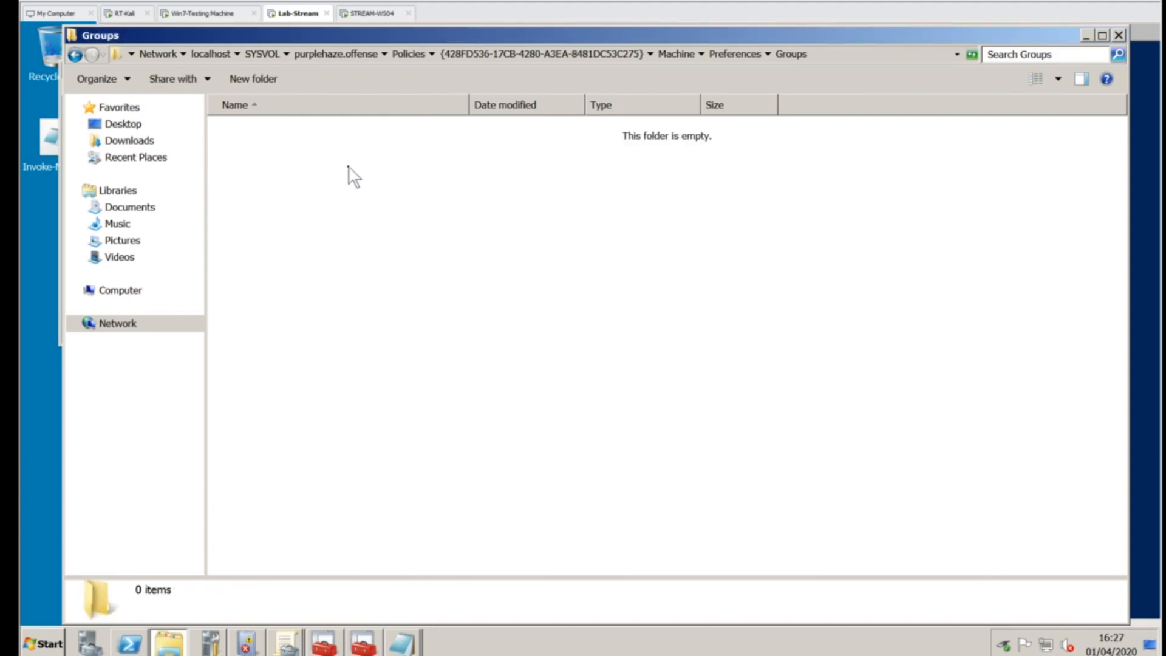
{"action": "right_click", "coordinate": [349, 167]}
{"action": "left_click", "coordinate": [291, 510]}
{"action": "left_click", "coordinate": [402, 644]}
{"action": "left_click", "coordinate": [424, 598]}
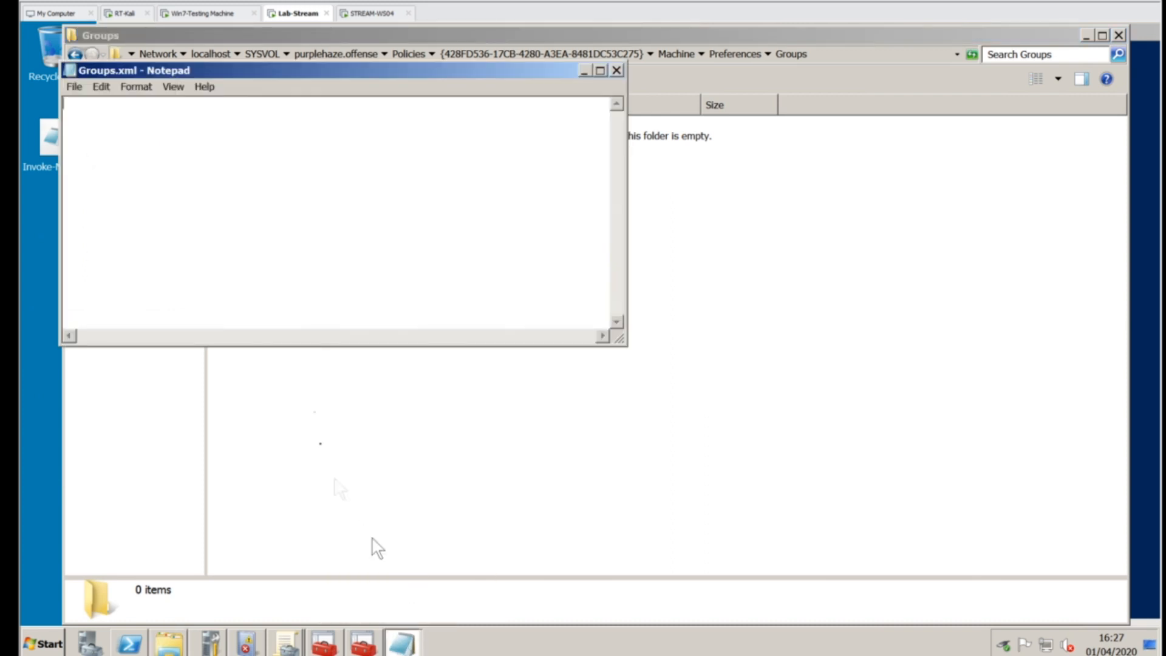
- Save the empty document as Groups.xml with All Files type, leaving a 0 KB file in the Groups folder
{"action": "left_click", "coordinate": [73, 87]}
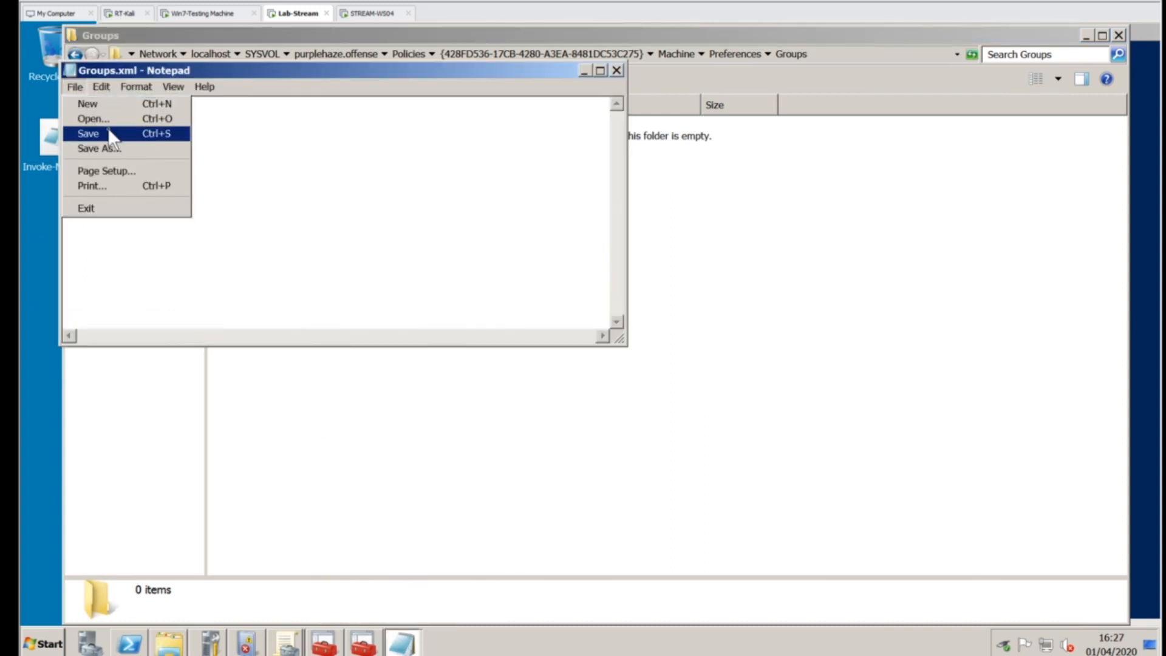
{"action": "left_click", "coordinate": [96, 149]}
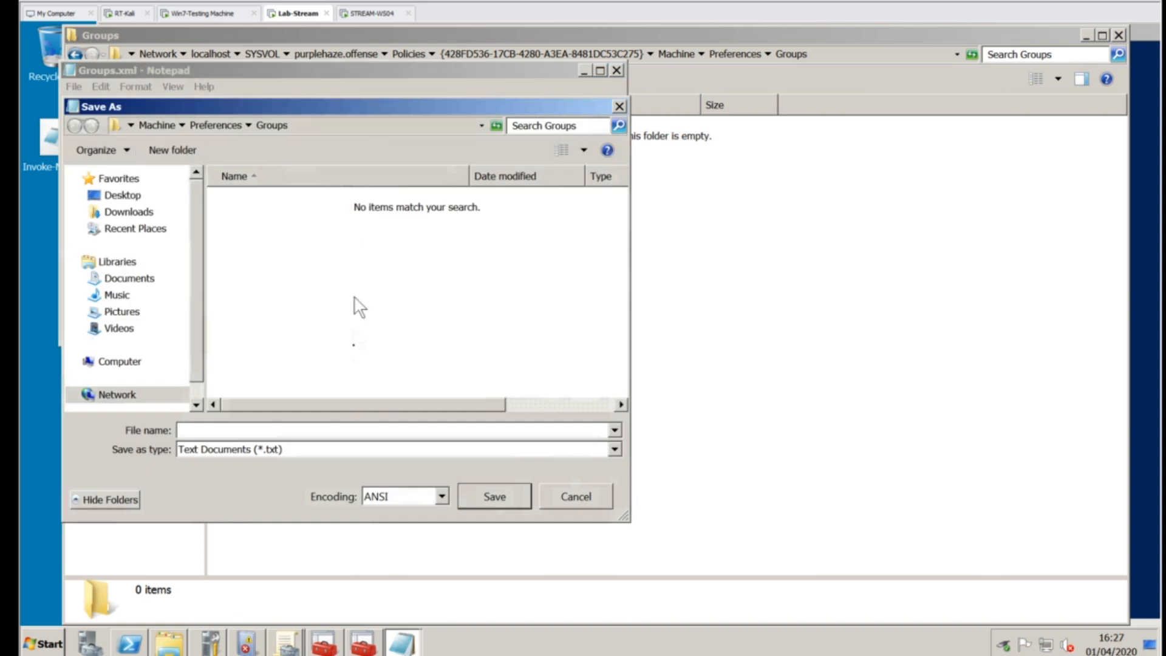
{"action": "type", "text": "Gro"}
{"action": "type", "text": "ups.xml"}
{"action": "left_click", "coordinate": [313, 450]}
{"action": "left_click", "coordinate": [244, 478]}
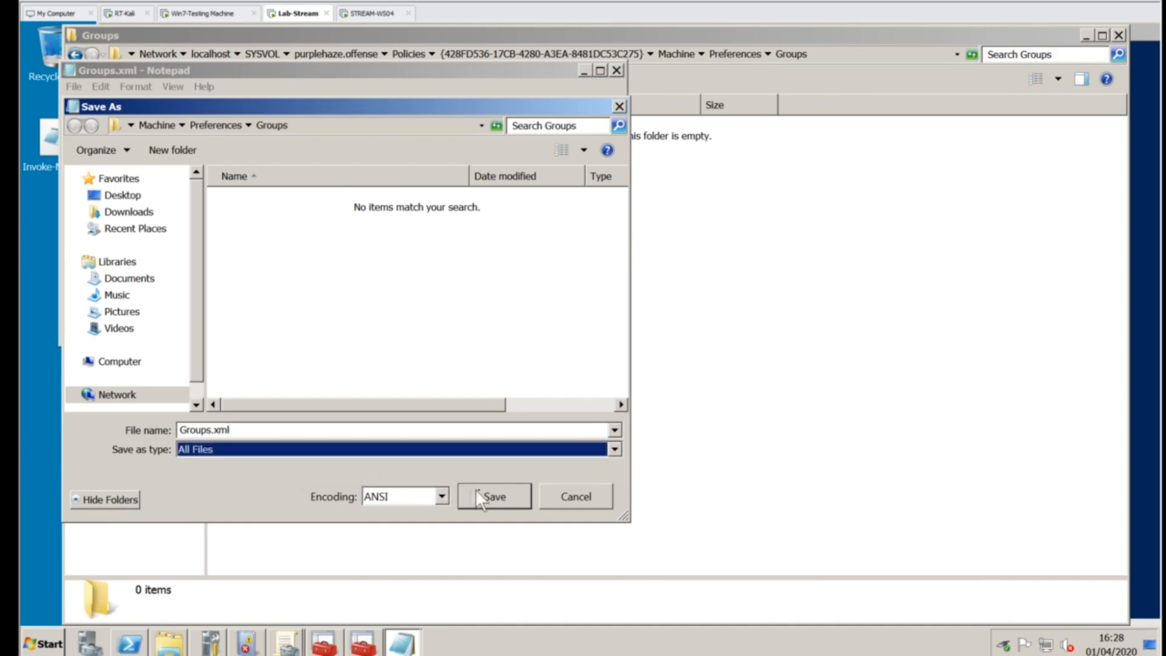
{"action": "left_click", "coordinate": [494, 497]}
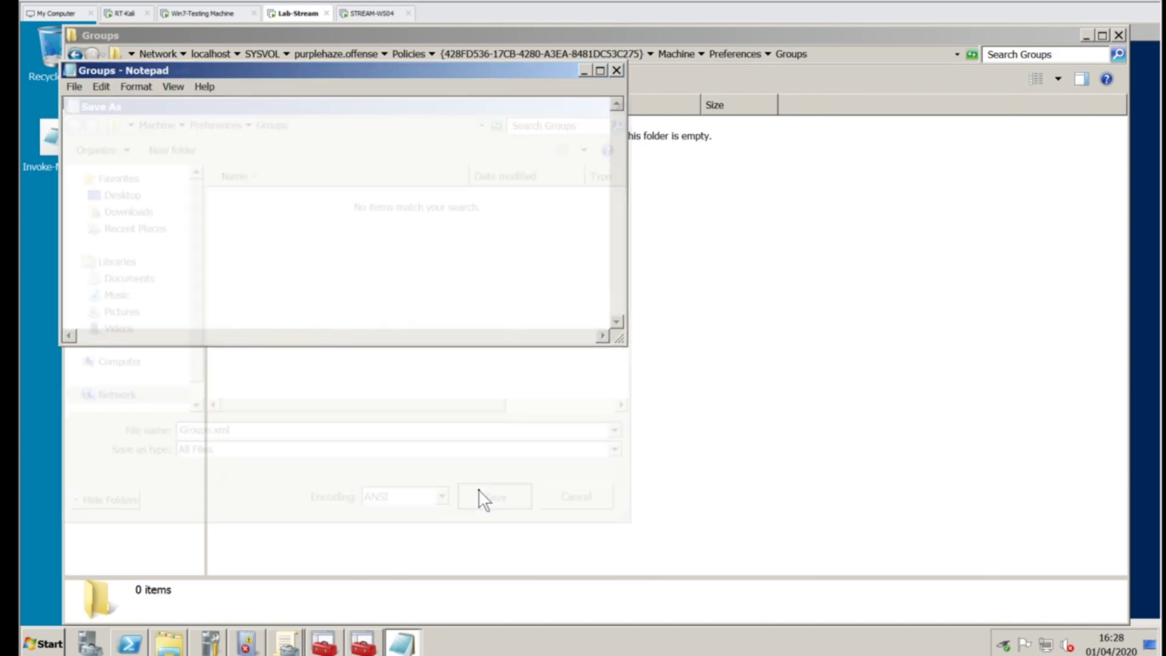
{"action": "left_click", "coordinate": [789, 235]}
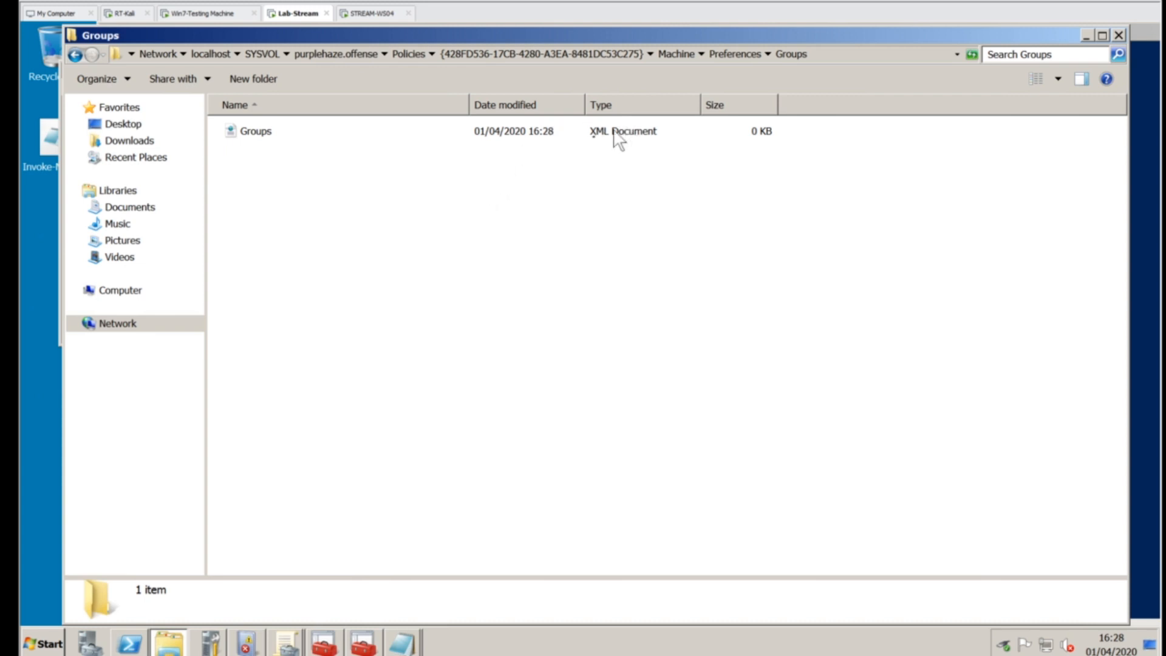
- In the Groups file's Security permissions, deny Authenticated Users full control and confirm the warning
{"action": "left_click", "coordinate": [586, 138]}
{"action": "right_click", "coordinate": [586, 138]}
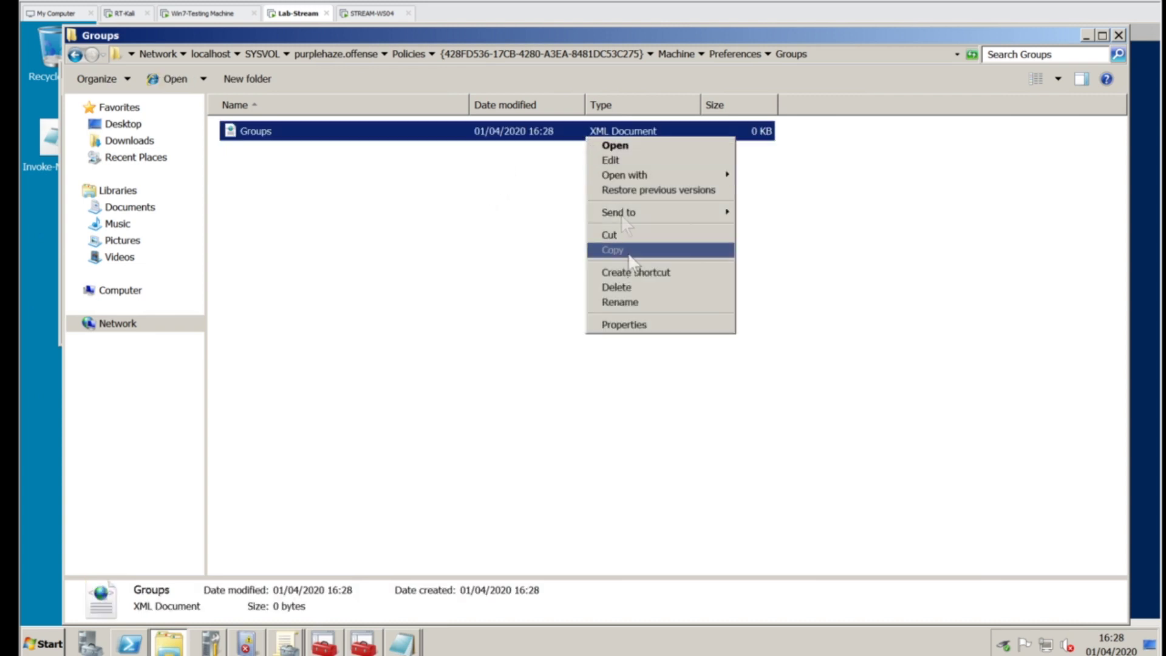
{"action": "left_click", "coordinate": [624, 324]}
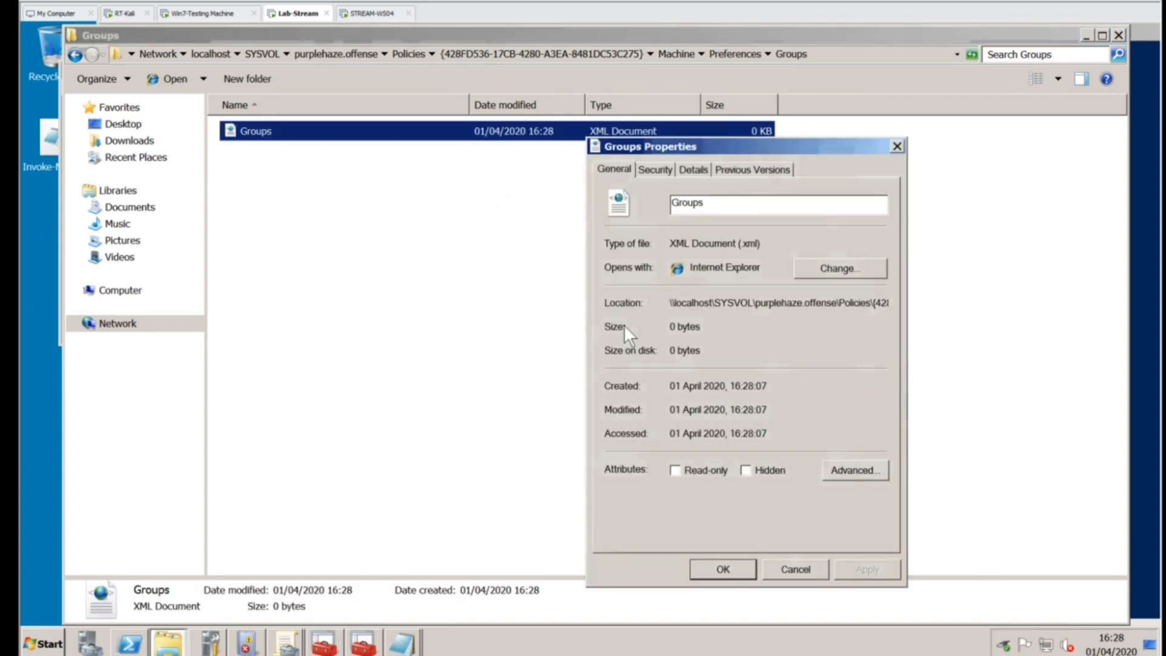
{"action": "left_click", "coordinate": [655, 170]}
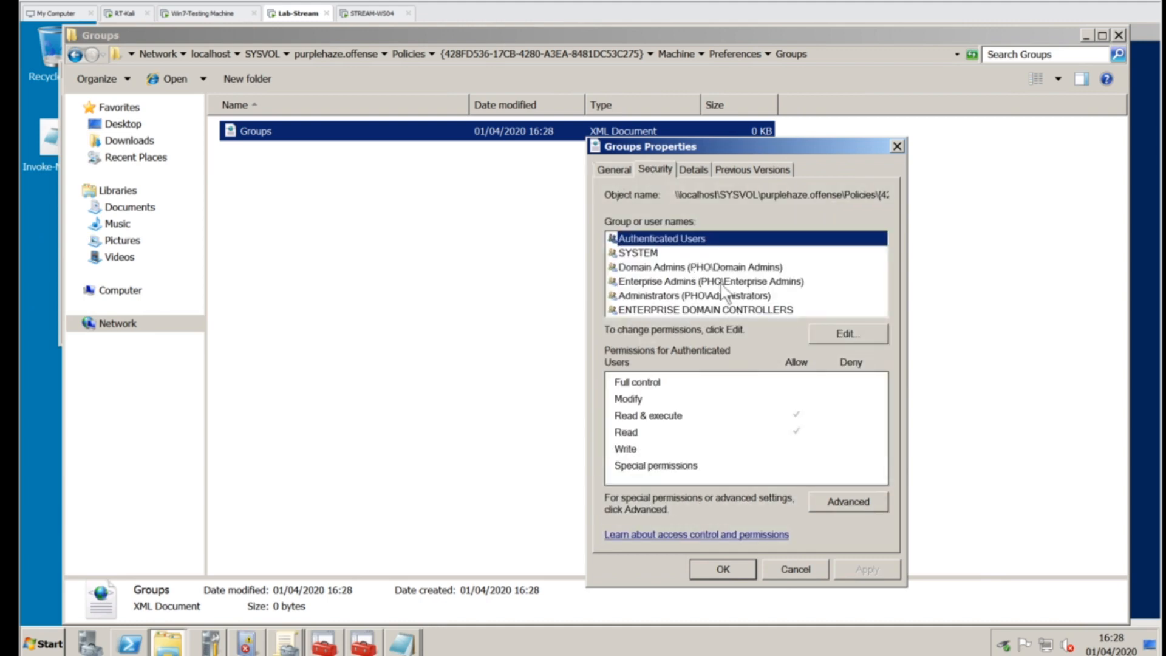
{"action": "left_click", "coordinate": [851, 332]}
{"action": "left_click", "coordinate": [874, 450]}
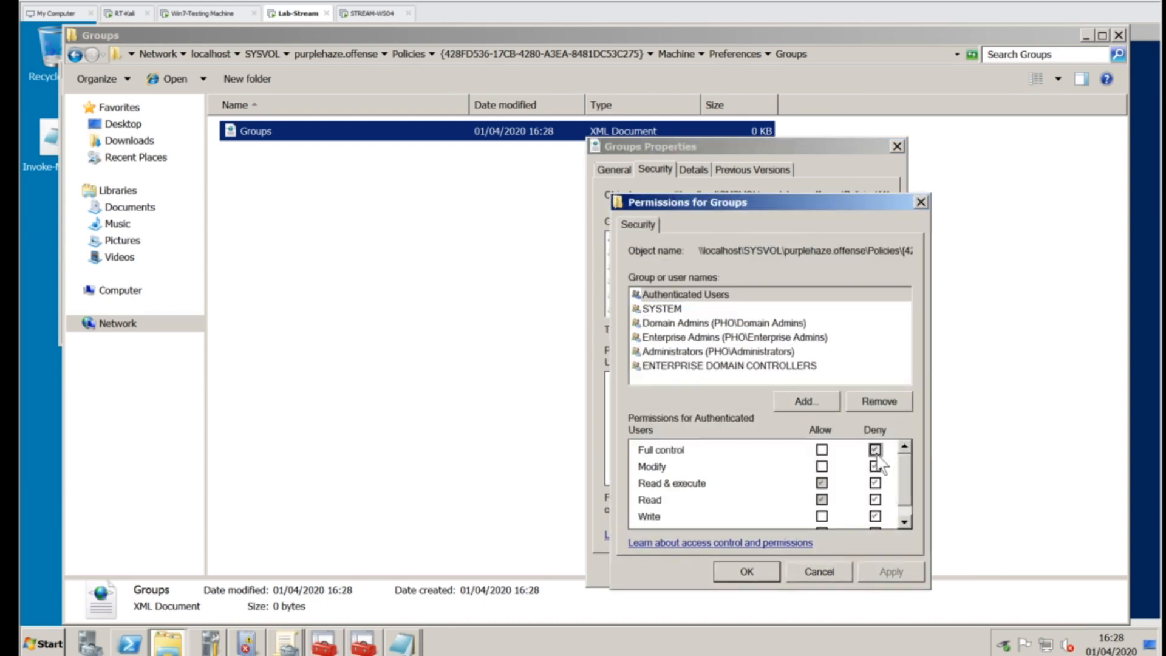
{"action": "left_click", "coordinate": [891, 571]}
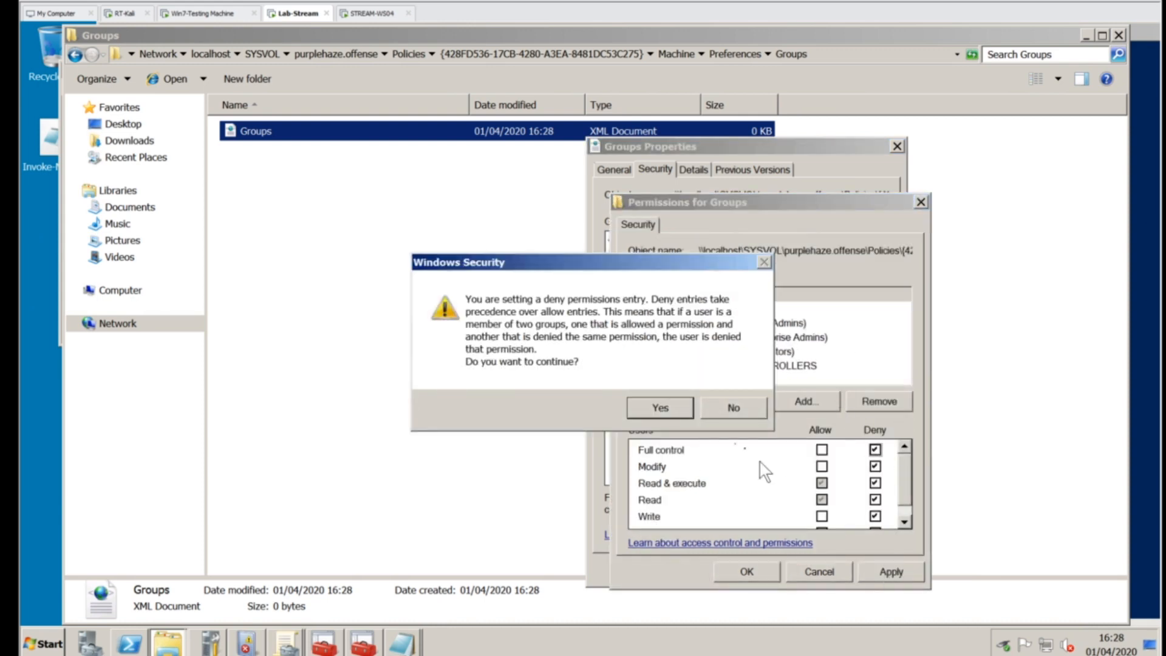
{"action": "left_click", "coordinate": [660, 408]}
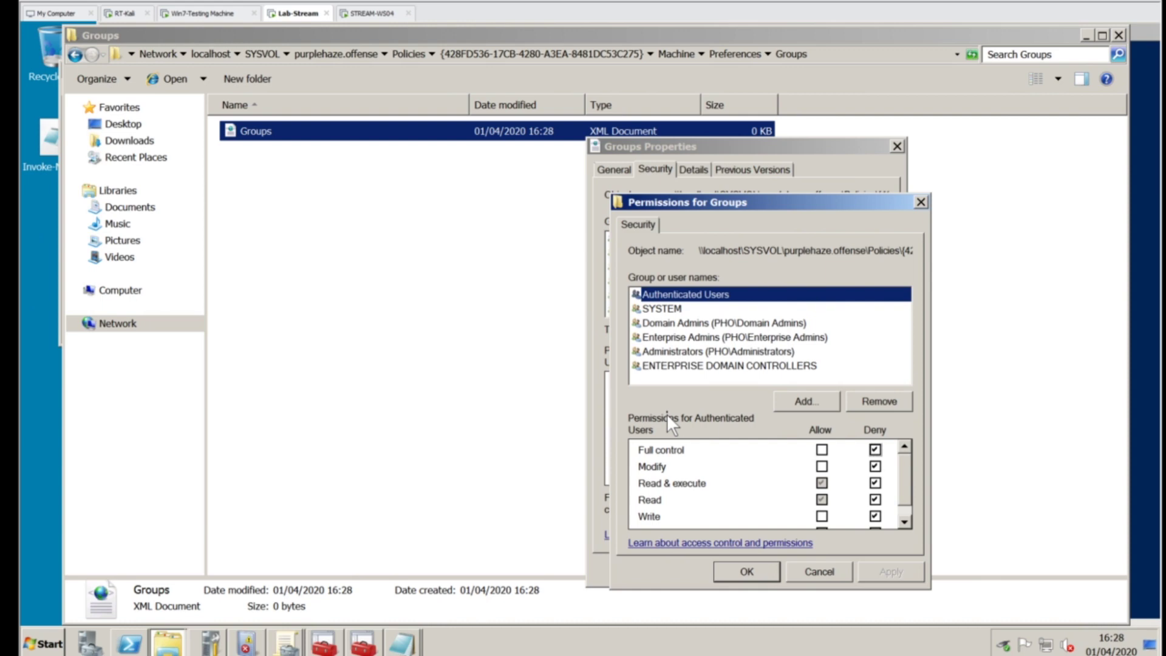
- Add the Everyone group, deny it full control, apply and close the file properties
{"action": "left_click", "coordinate": [803, 401]}
{"action": "type", "text": "Eve"}
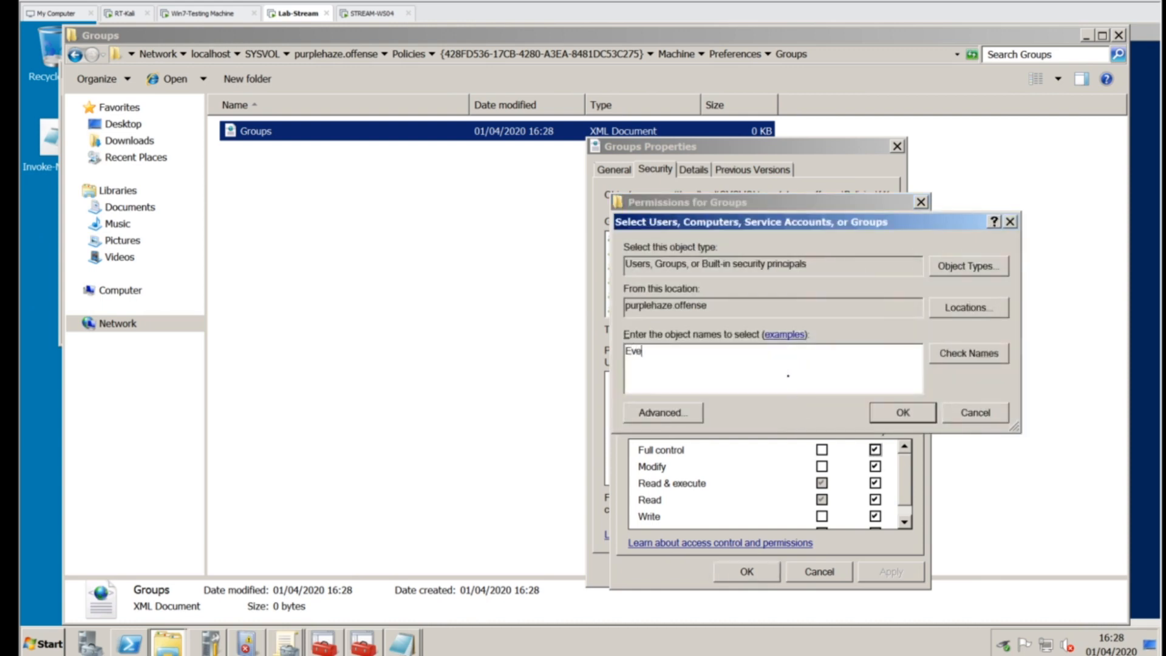
{"action": "type", "text": "ryone"}
{"action": "left_click", "coordinate": [952, 354]}
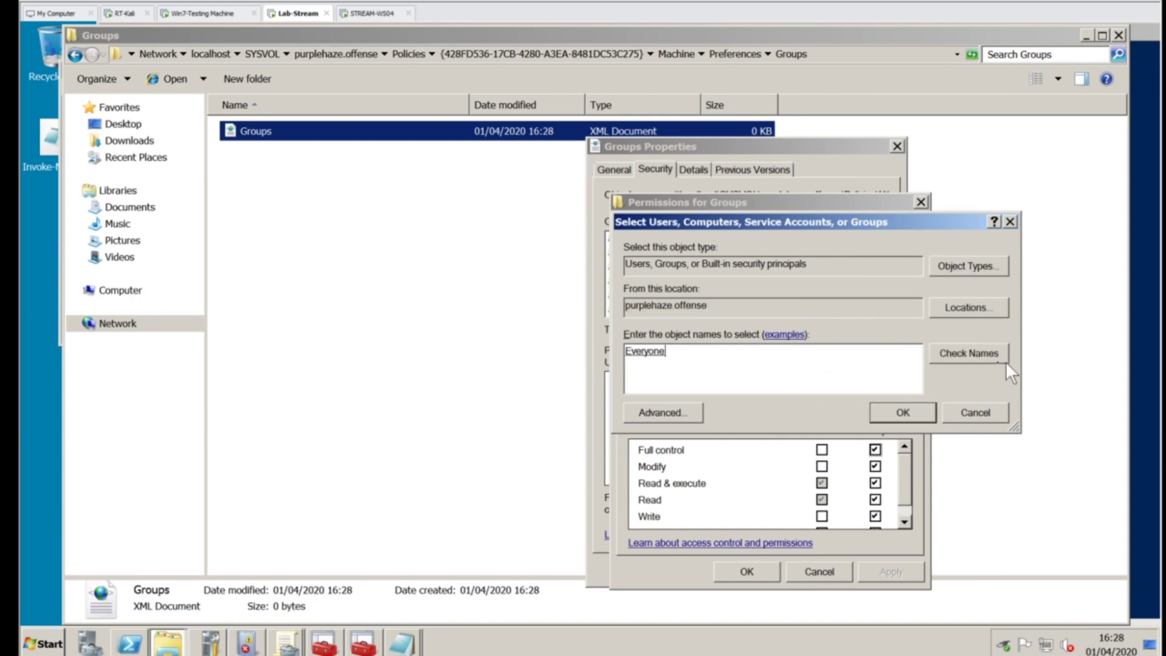
{"action": "left_click", "coordinate": [905, 411]}
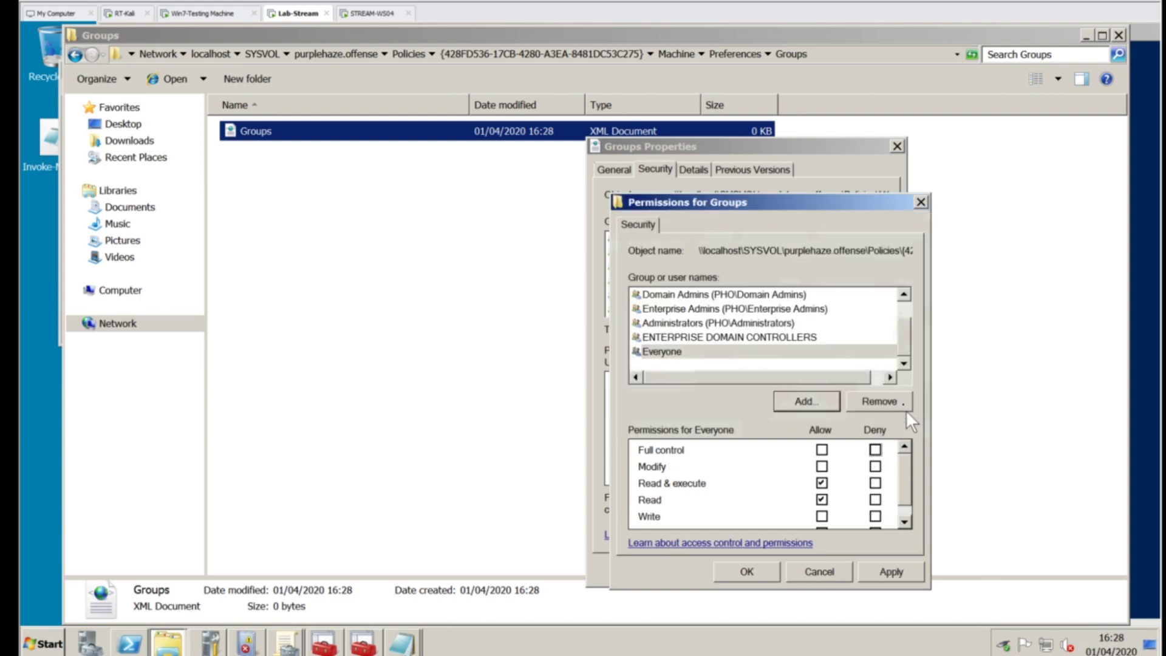
{"action": "left_click", "coordinate": [875, 448]}
{"action": "left_click", "coordinate": [894, 568]}
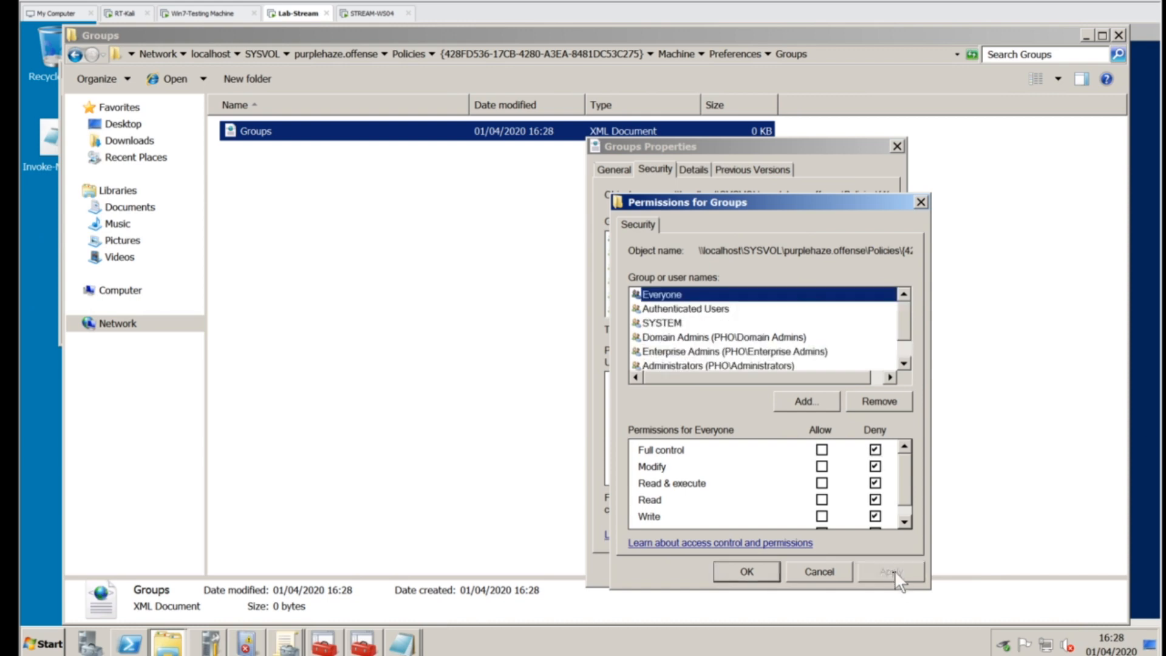
{"action": "left_click", "coordinate": [745, 572]}
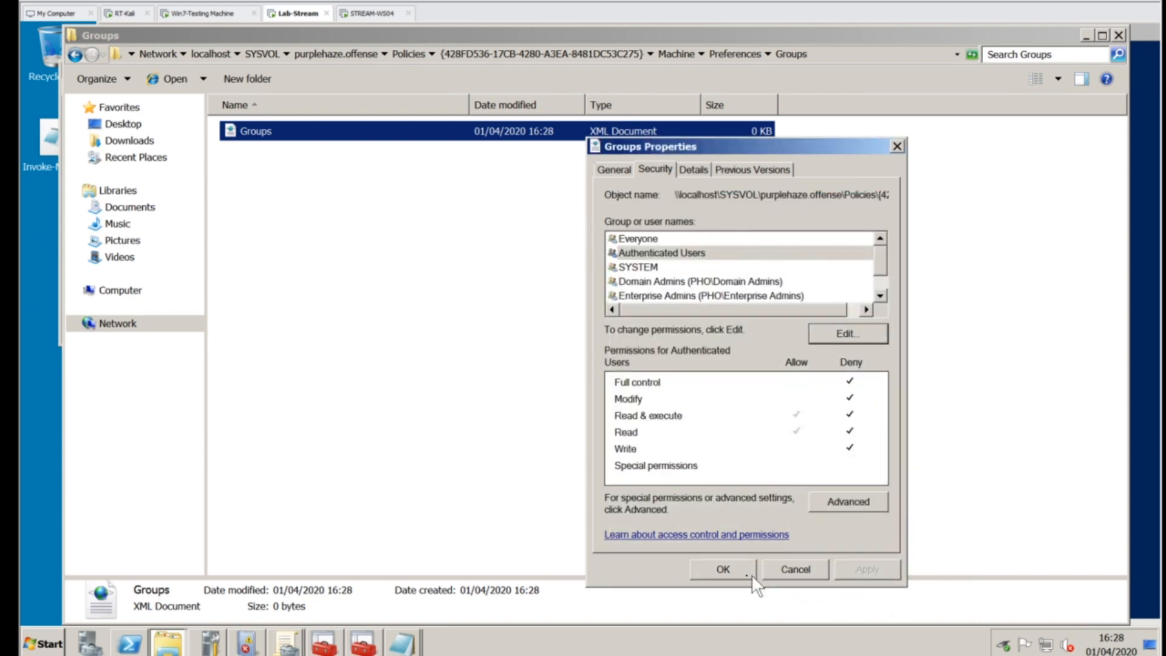
{"action": "left_click", "coordinate": [751, 574]}
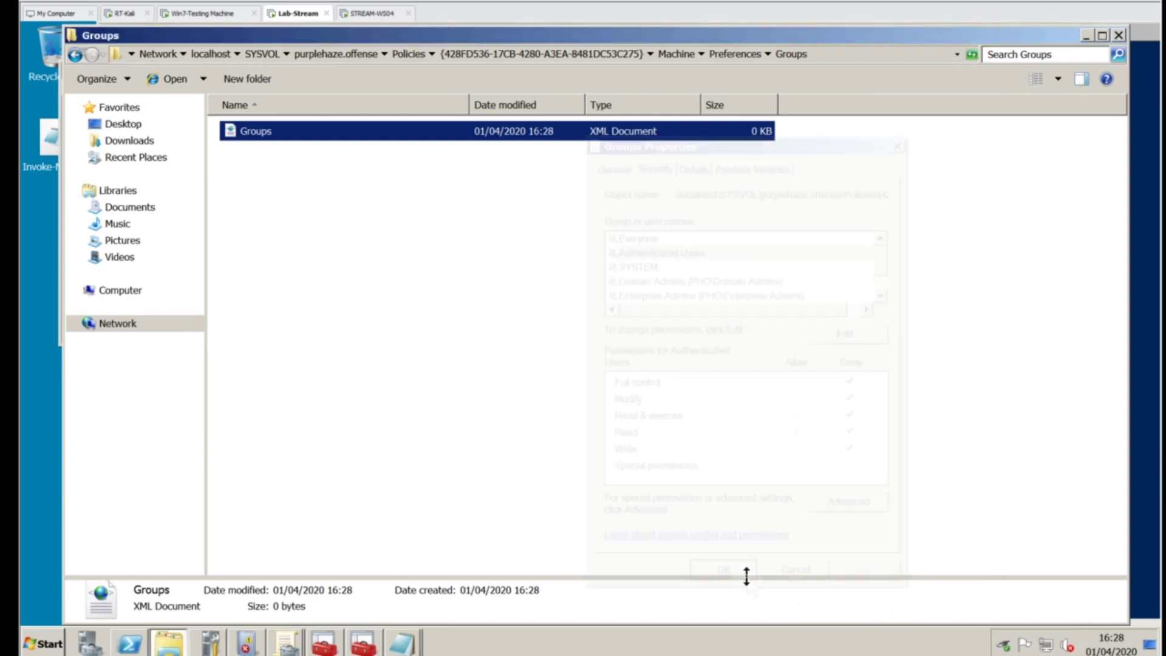
- On the STREAM-WS04 workstation, rerun Get-GPPPassword so the protected Groups.xml returns access denied
{"action": "left_click", "coordinate": [369, 12]}
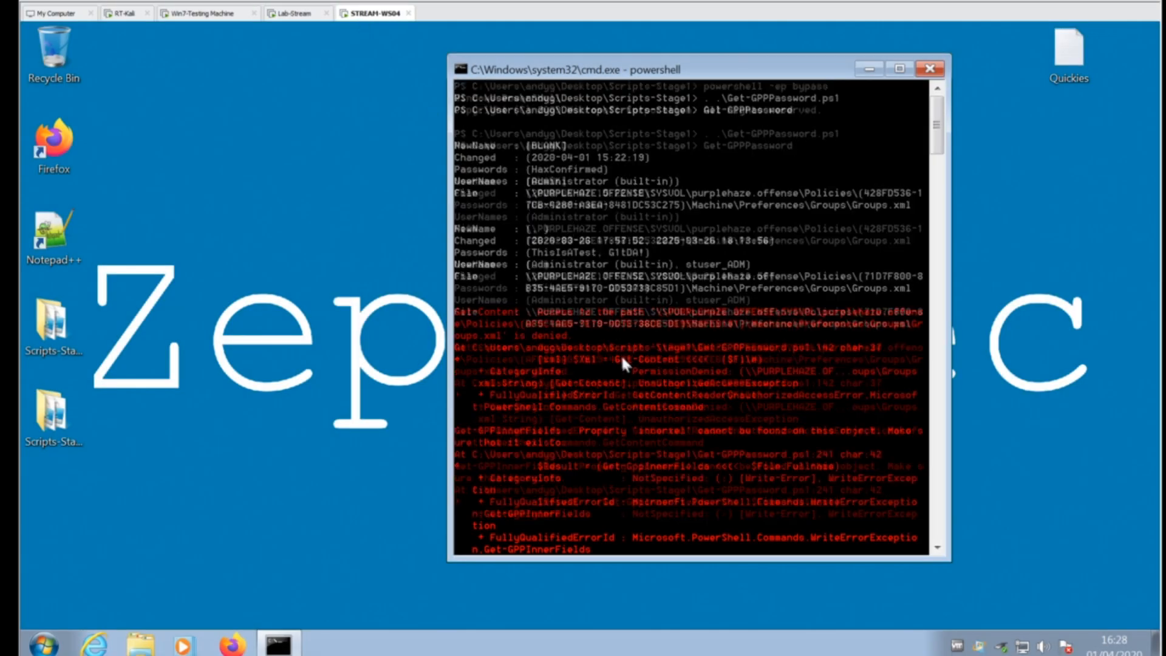
{"action": "scroll", "coordinate": [620, 354], "scroll_direction": "down", "scroll_amount": 5}
{"action": "type", "text": "Get-GPPPassword"}
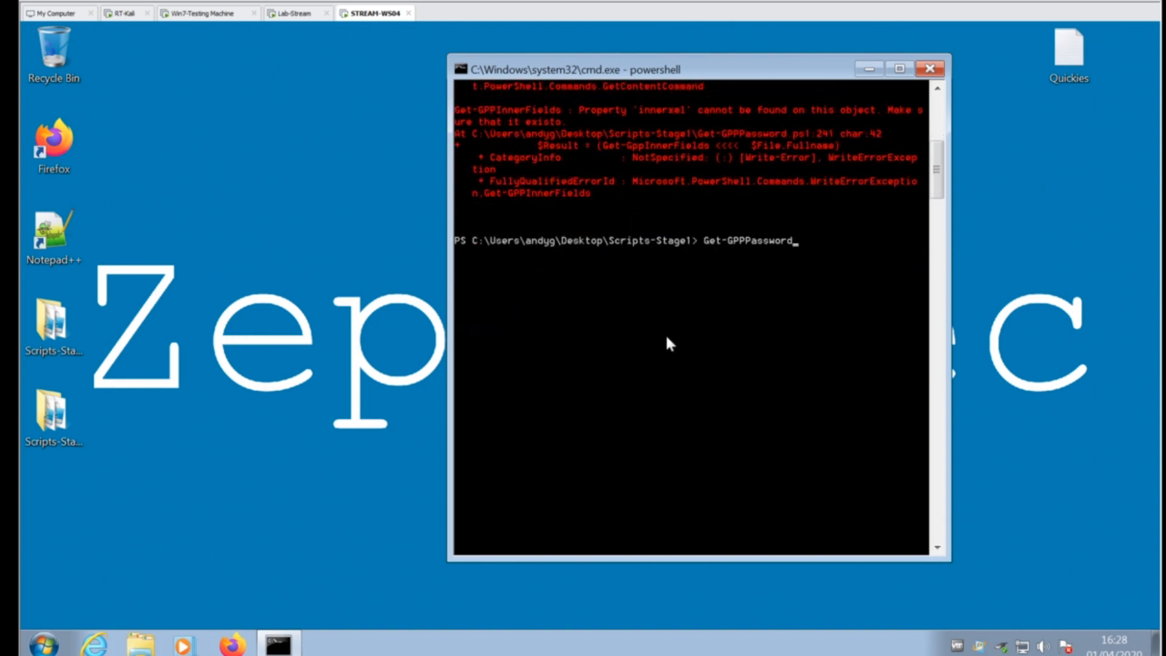
{"action": "key", "text": "Return"}
{"action": "scroll", "coordinate": [688, 274], "scroll_direction": "up", "scroll_amount": 1}
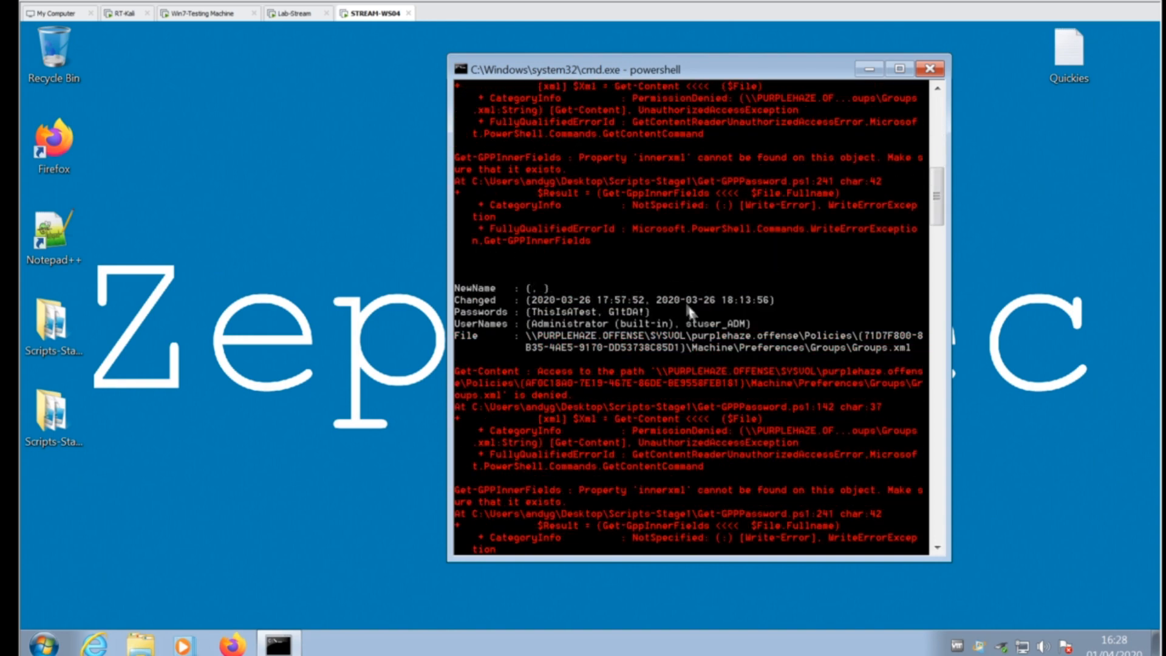
{"action": "scroll", "coordinate": [660, 261], "scroll_direction": "up", "scroll_amount": 3}
{"action": "scroll", "coordinate": [660, 261], "scroll_direction": "up", "scroll_amount": 2}
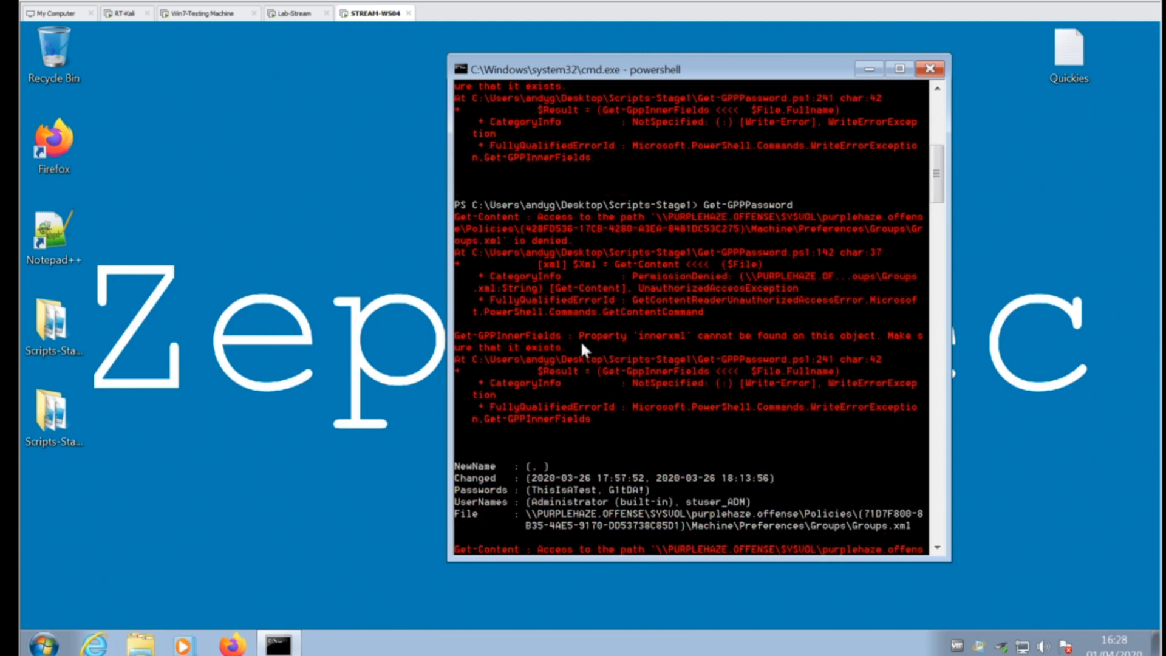
{"action": "scroll", "coordinate": [755, 366], "scroll_direction": "up", "scroll_amount": 3}
{"action": "scroll", "coordinate": [761, 365], "scroll_direction": "up", "scroll_amount": 3}
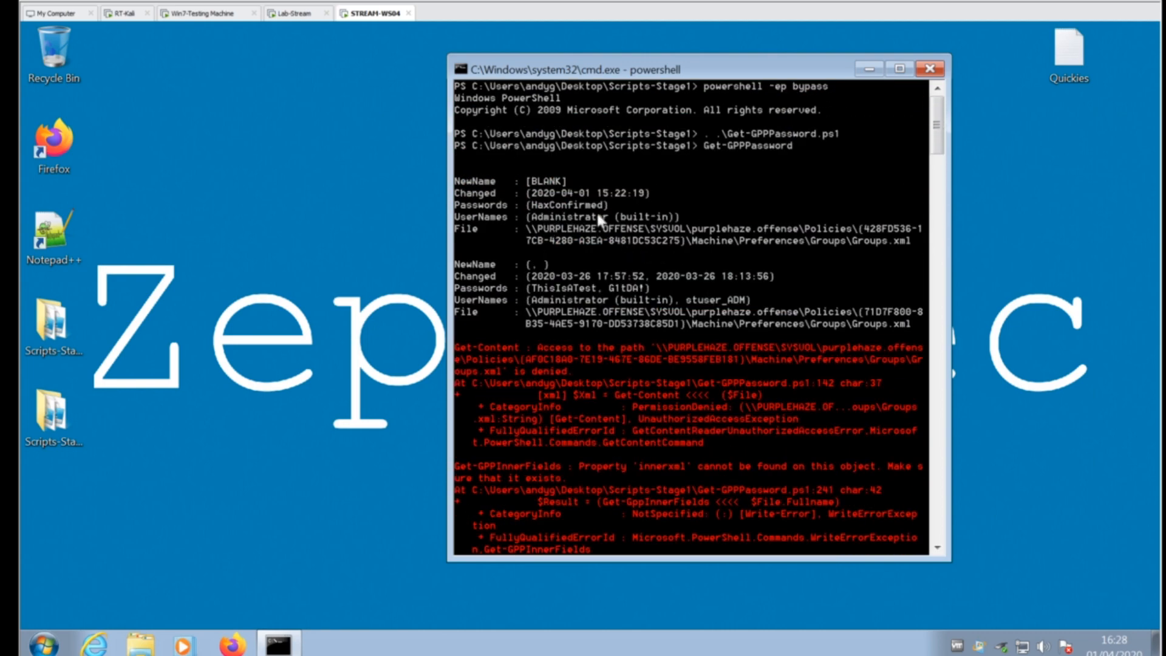
{"action": "scroll", "coordinate": [596, 210], "scroll_direction": "down", "scroll_amount": 3}
{"action": "scroll", "coordinate": [608, 311], "scroll_direction": "down", "scroll_amount": 3}
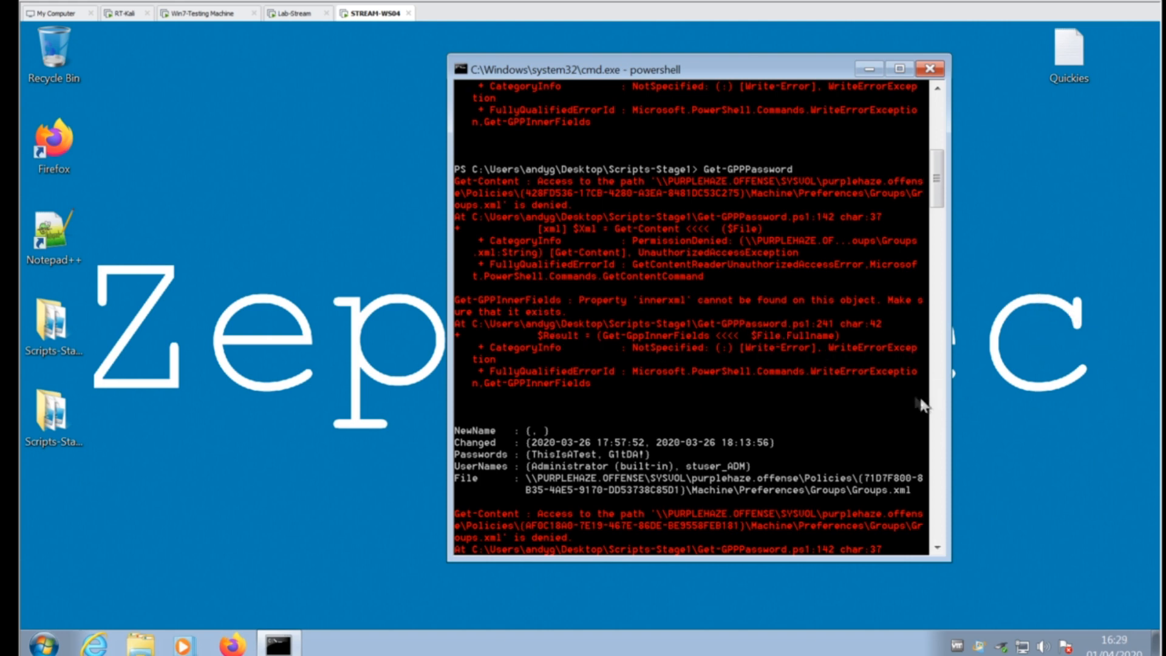
{"action": "scroll", "coordinate": [887, 380], "scroll_direction": "down", "scroll_amount": 5}
{"action": "scroll", "coordinate": [887, 380], "scroll_direction": "down", "scroll_amount": 5}
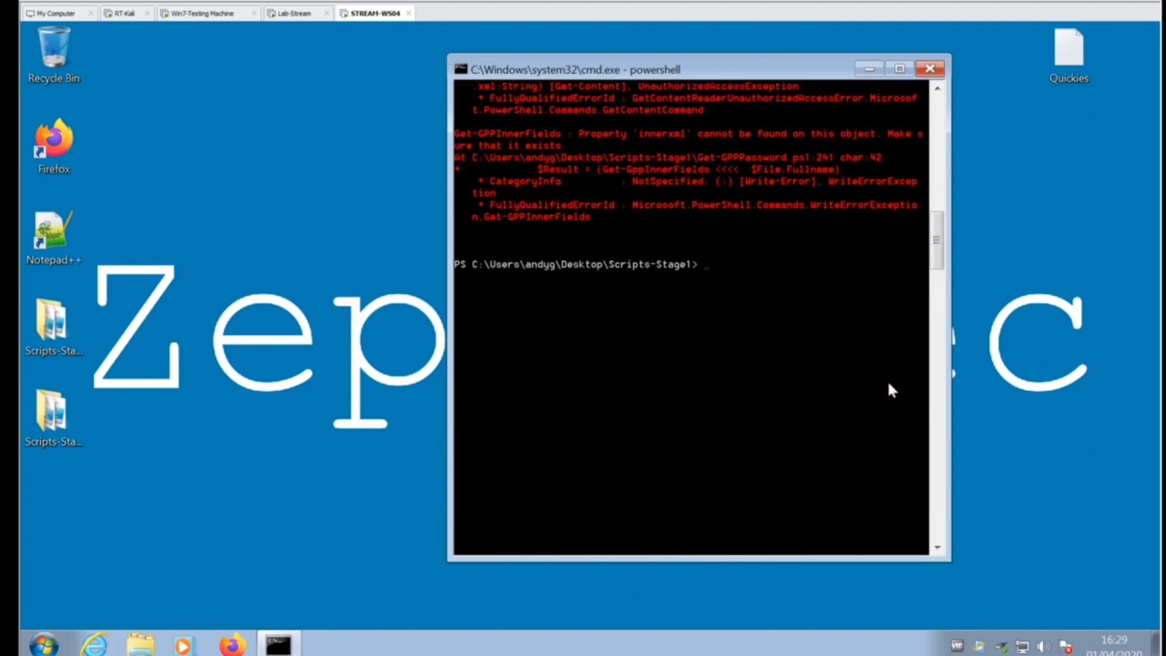